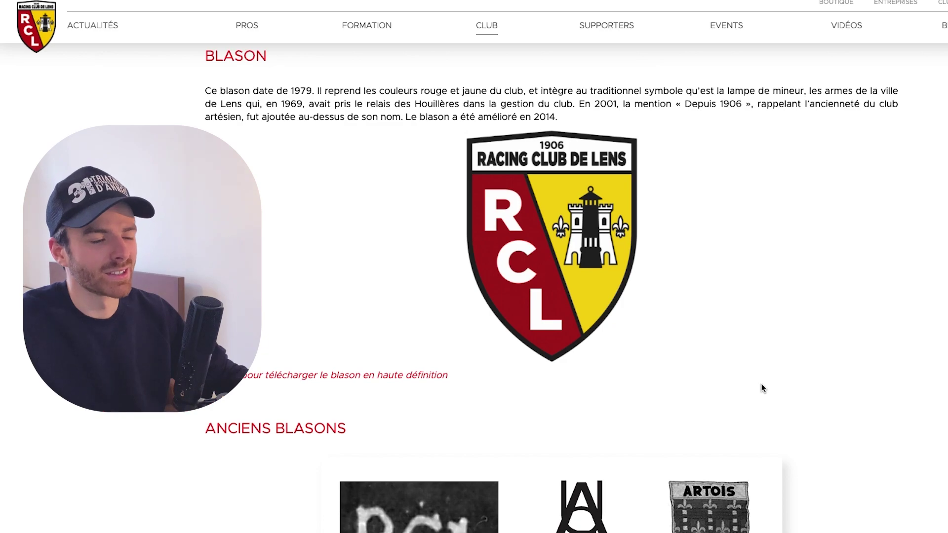
Look through the club's former crests on the Racing Club de Lens history page, from 1908-1914 to 2007-2014.
scroll(897, 325, "down", 6)
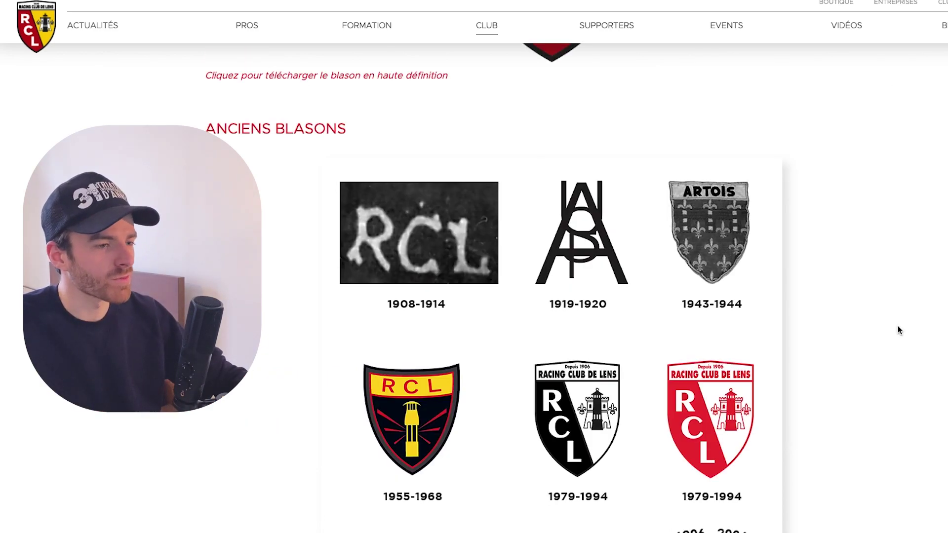
scroll(884, 306, "down", 4)
scroll(876, 299, "up", 2)
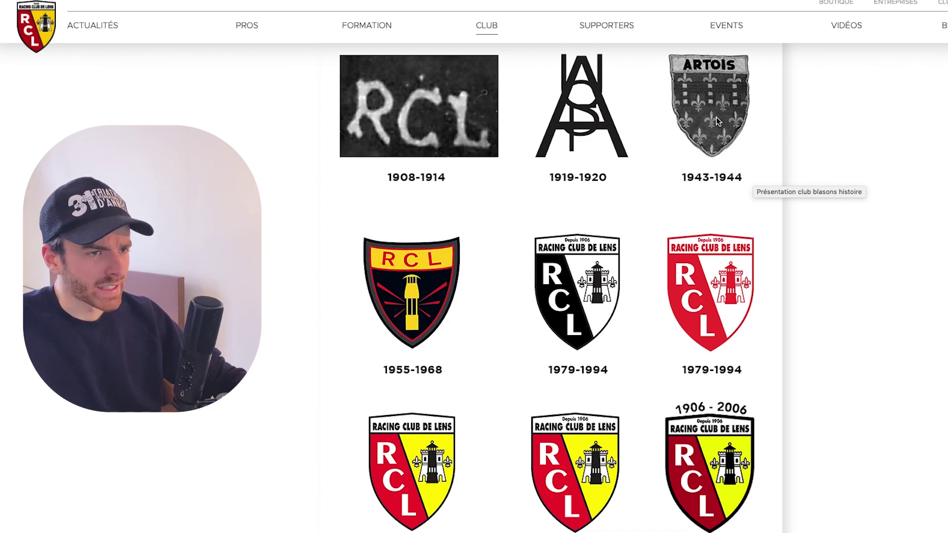
scroll(628, 164, "down", 2)
scroll(628, 164, "up", 2)
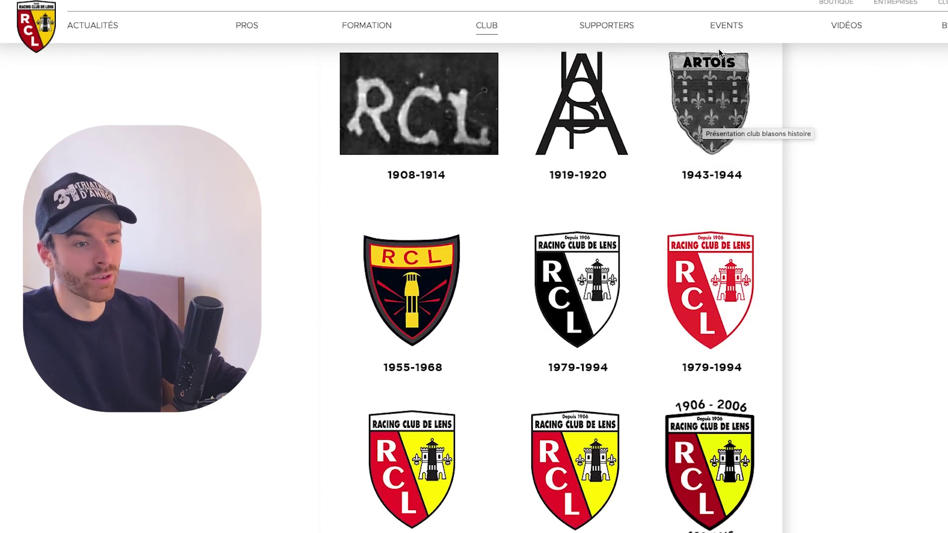
scroll(830, 182, "down", 2)
scroll(822, 180, "up", 3)
scroll(446, 307, "down", 2)
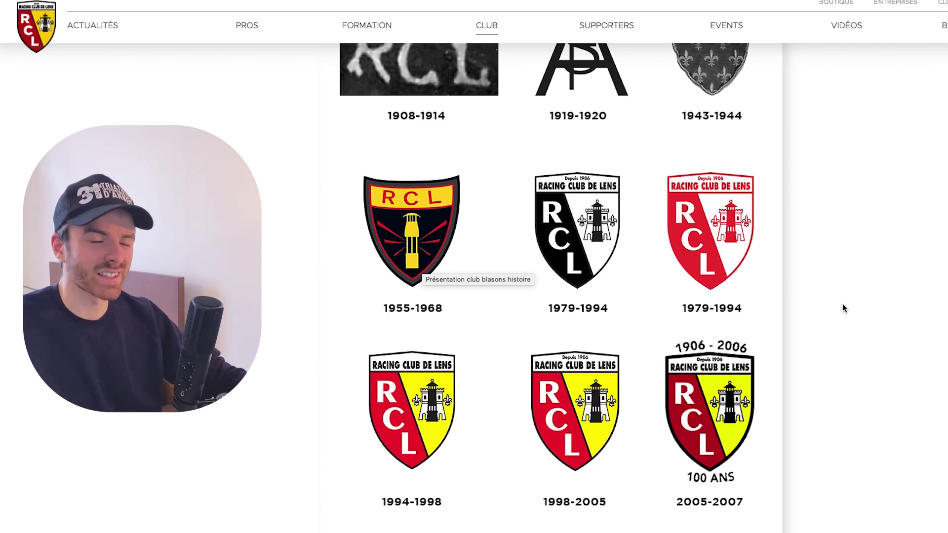
scroll(693, 356, "down", 1)
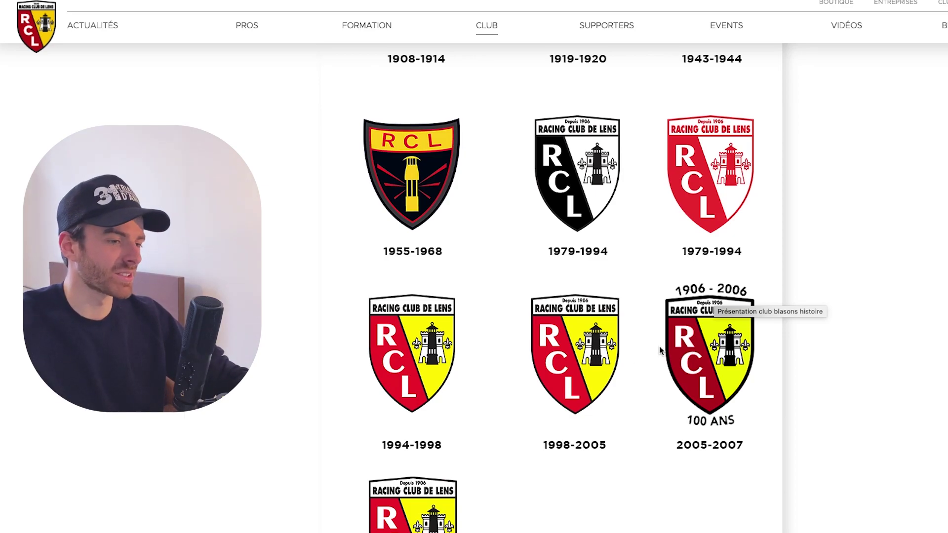
scroll(617, 345, "down", 2)
scroll(486, 351, "up", 2)
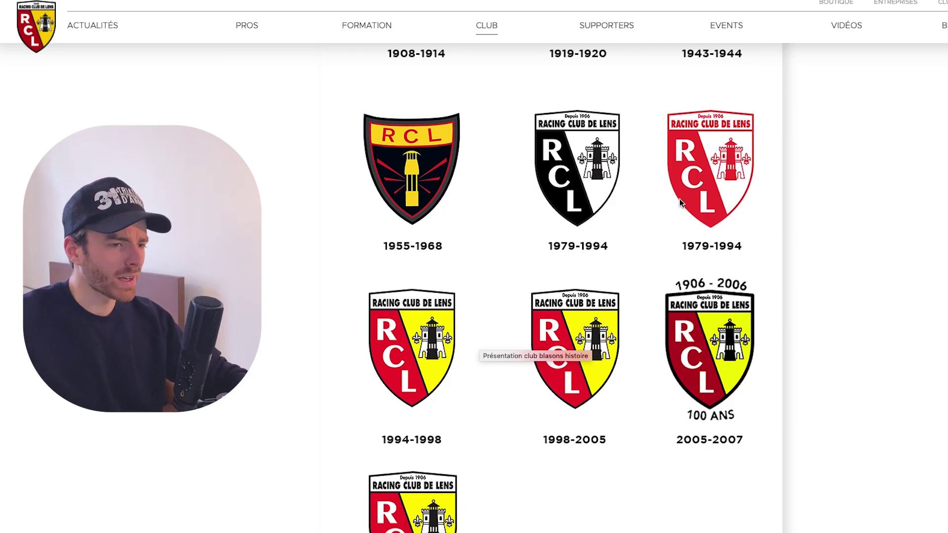
scroll(626, 211, "down", 3)
scroll(625, 211, "up", 1)
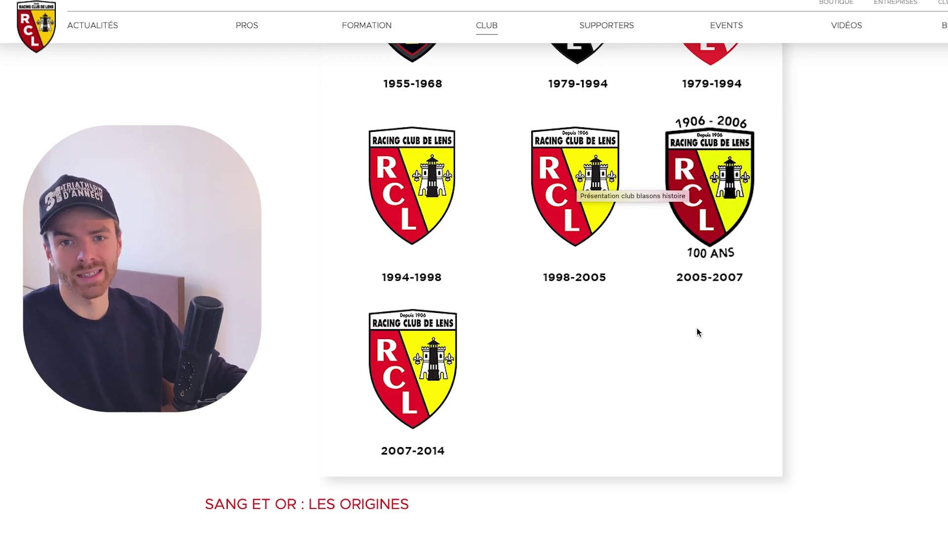
scroll(521, 301, "up", 2)
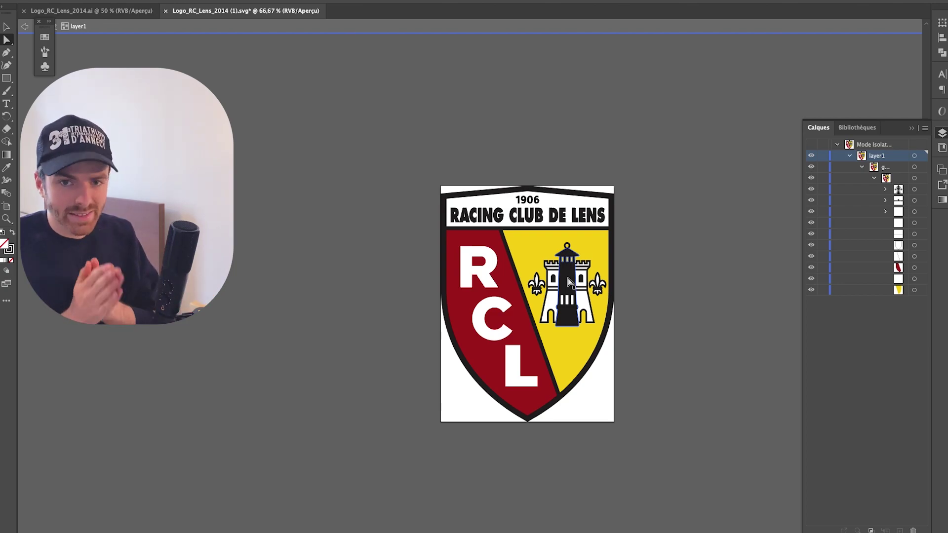
Switch to Illustrator and move the black miner's lamp in the crest onto a new layer of its own, keeping its position.
scroll(568, 277, "up", 1)
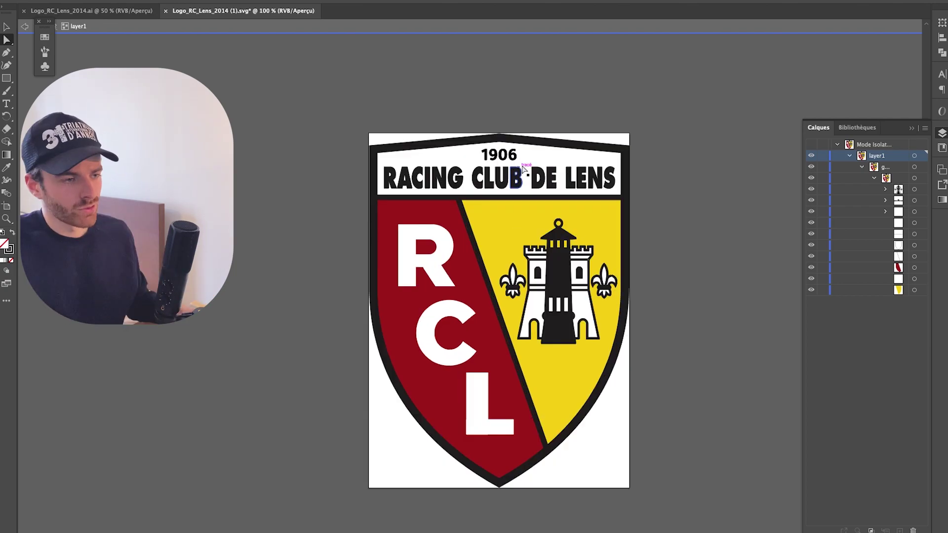
left_click(569, 277)
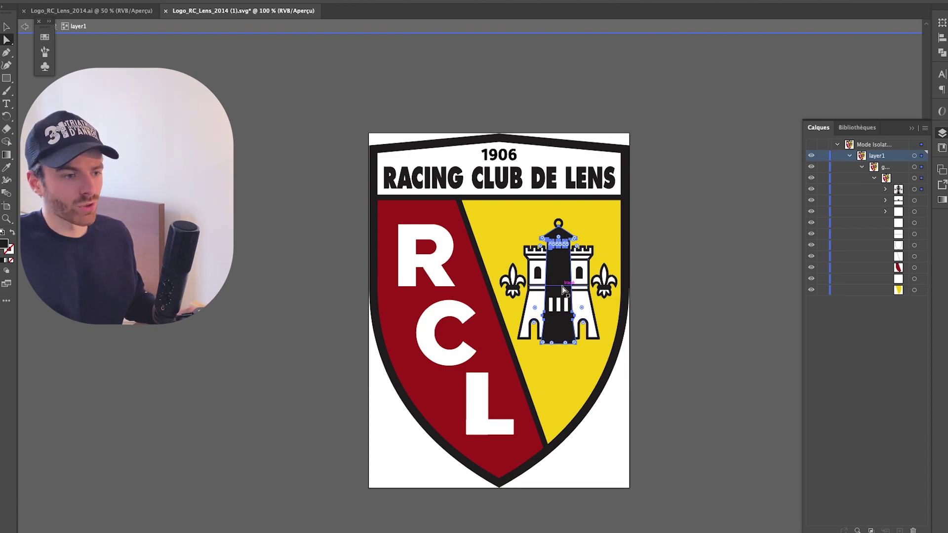
key("Delete")
key("Escape")
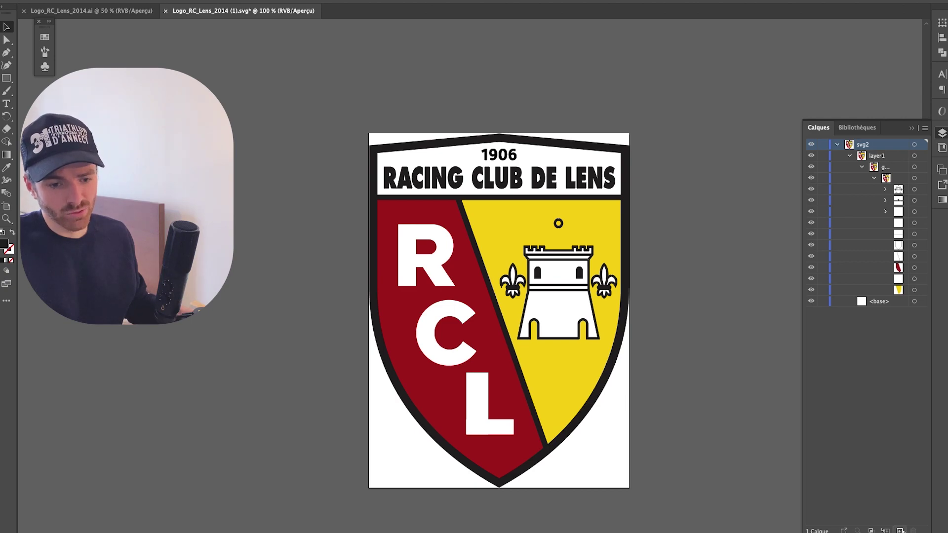
left_click(899, 531)
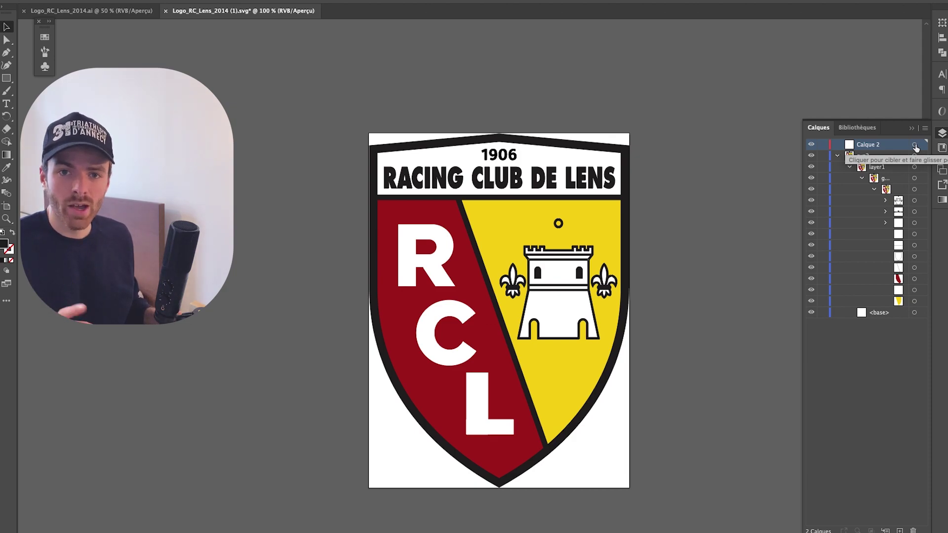
key("super+f")
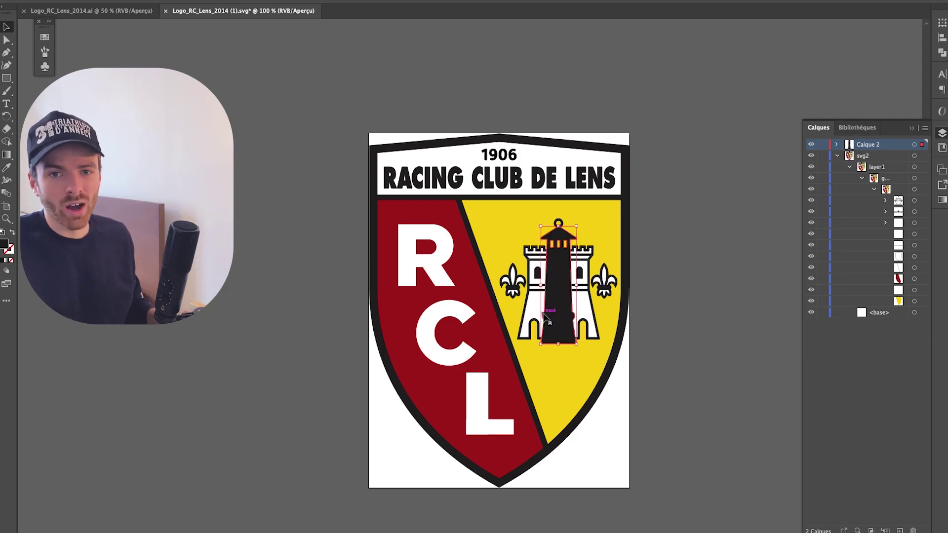
key("shift+super+a")
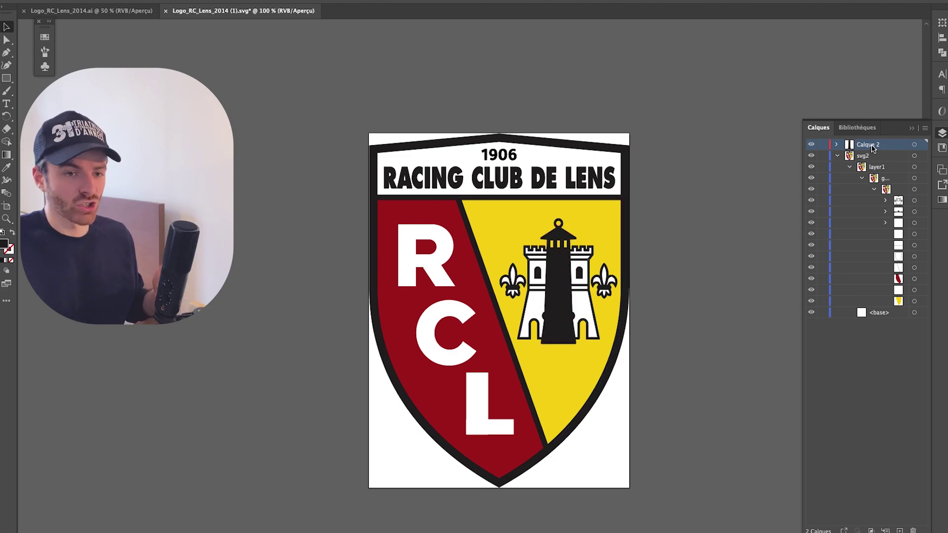
Rename the new layer holding the miner's lamp as lampe.
double_click(869, 144)
type("lampe")
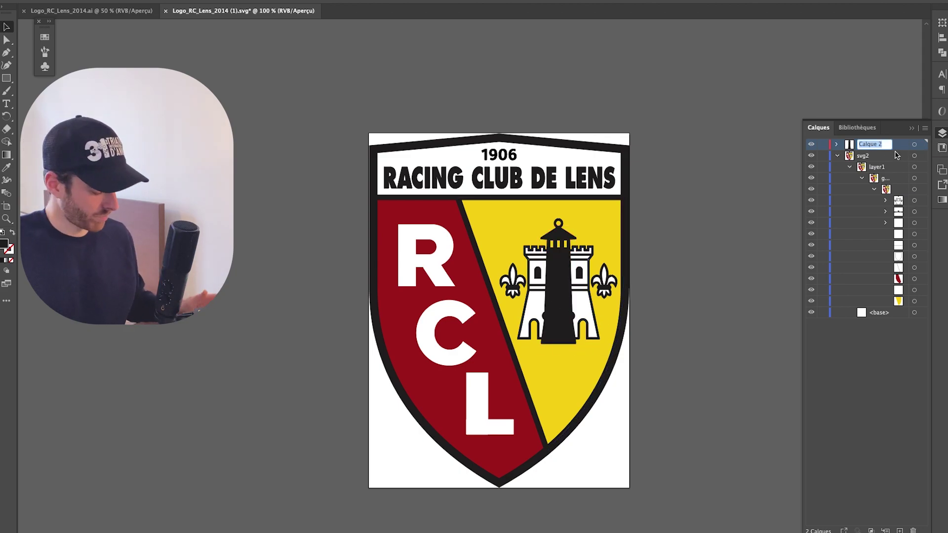
key("Return")
key("a")
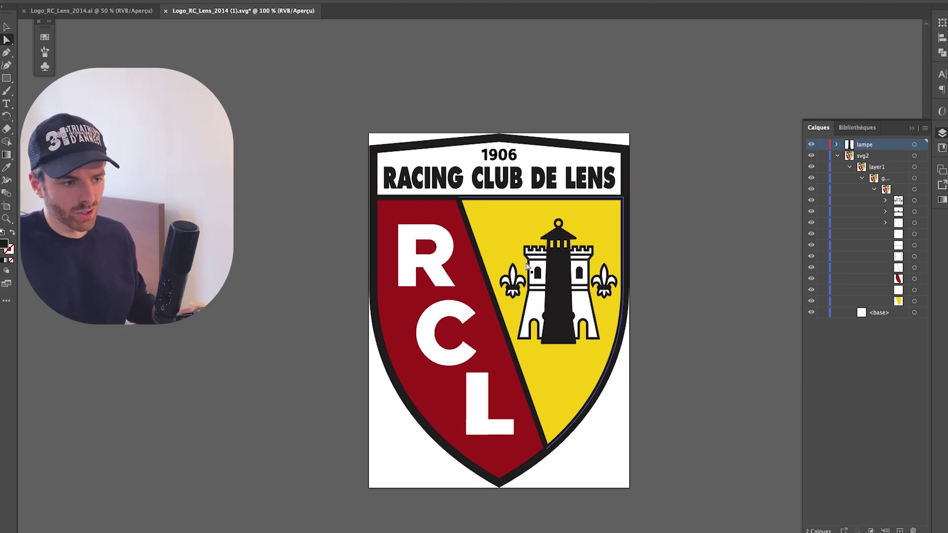
Switch to the Logo_RC_Lens_2014.ai document and examine how its crest elements are separated into named layers.
key("ctrl+Tab")
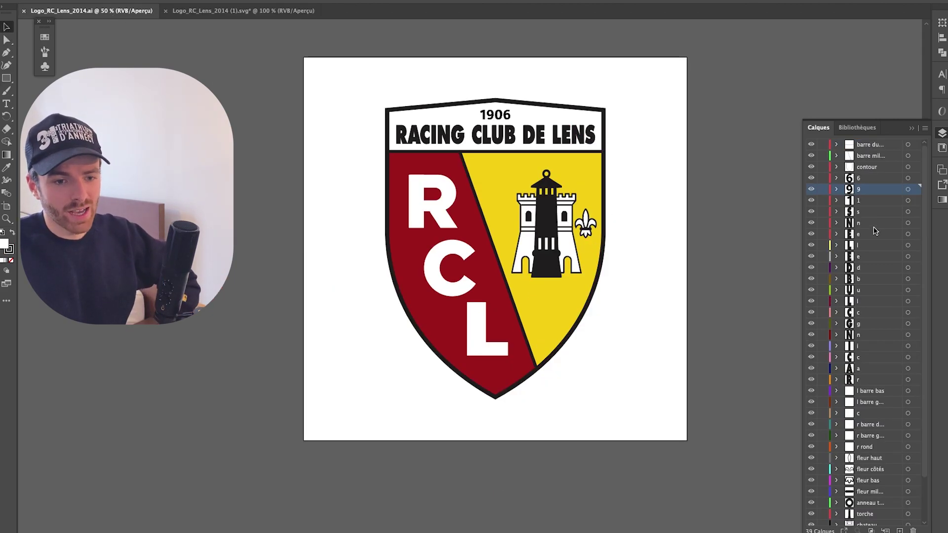
scroll(872, 232, "down", 3)
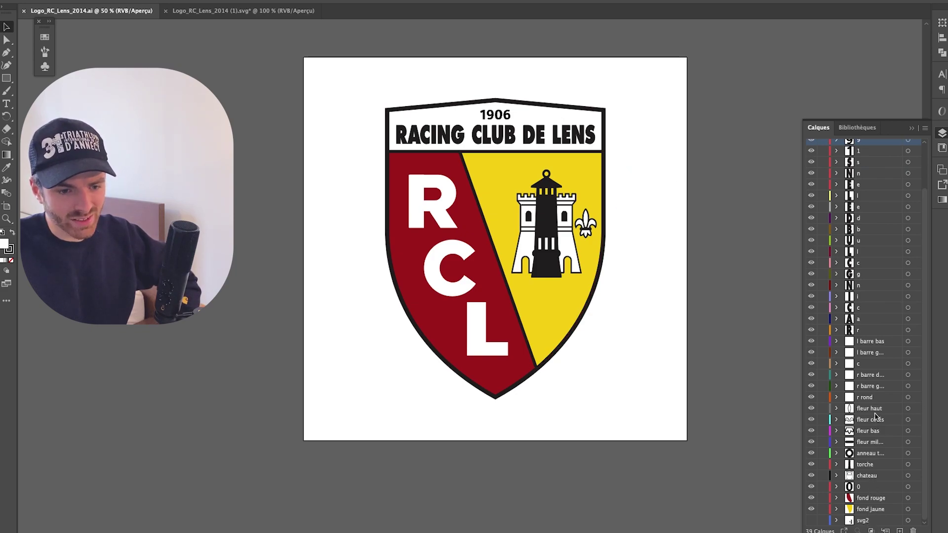
scroll(874, 404, "up", 3)
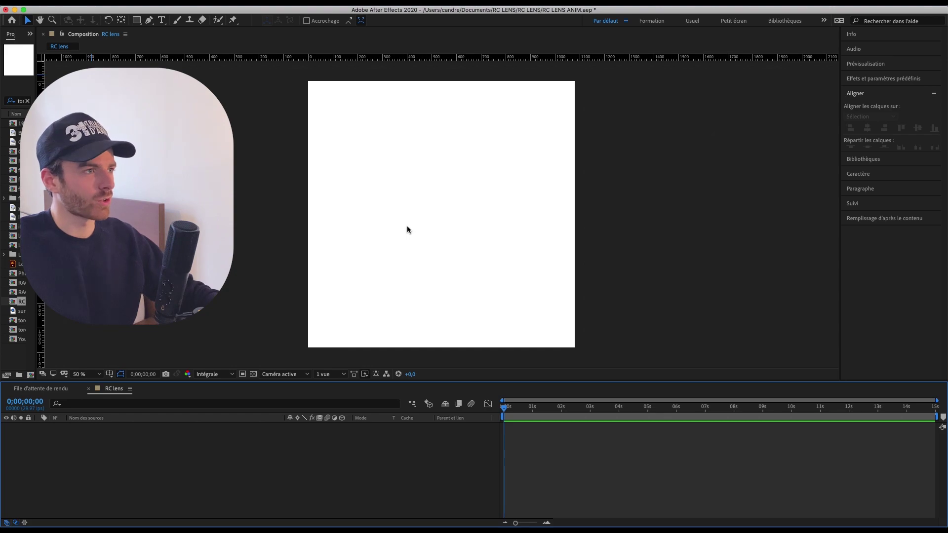
left_click(158, 1)
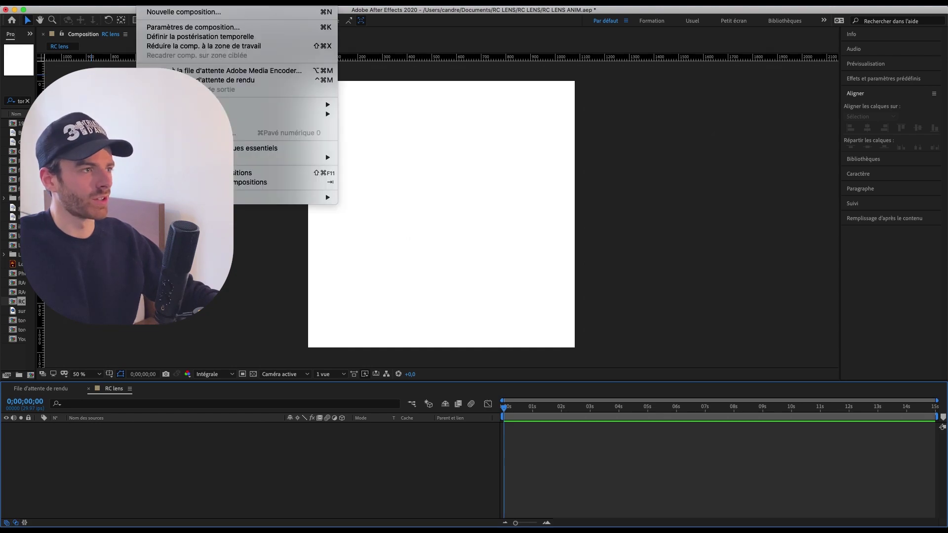
left_click(342, 139)
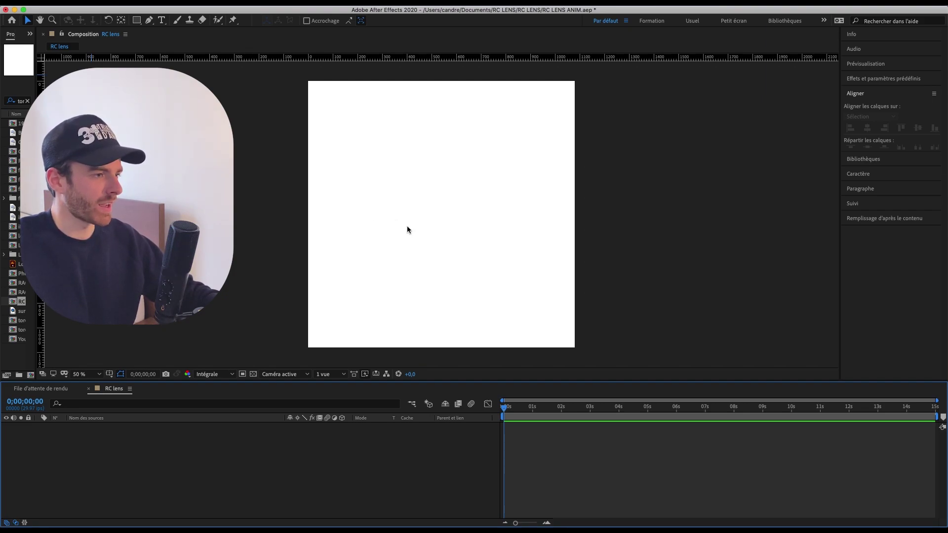
left_click(158, 2)
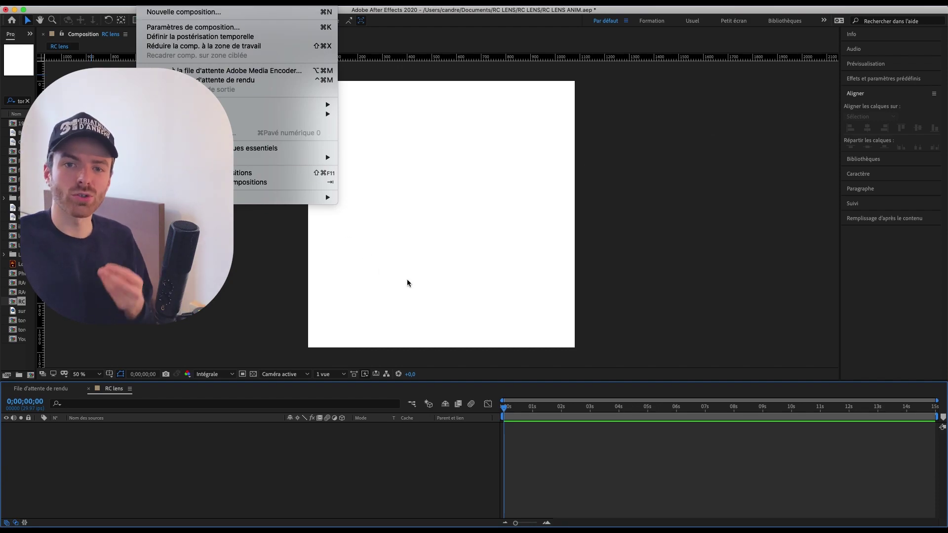
left_click(534, 253)
Import Logo_RC_Lens_2014.ai into After Effects as a composition, with the footage dimensions set to Taille du document.
mouse_move(233, 513)
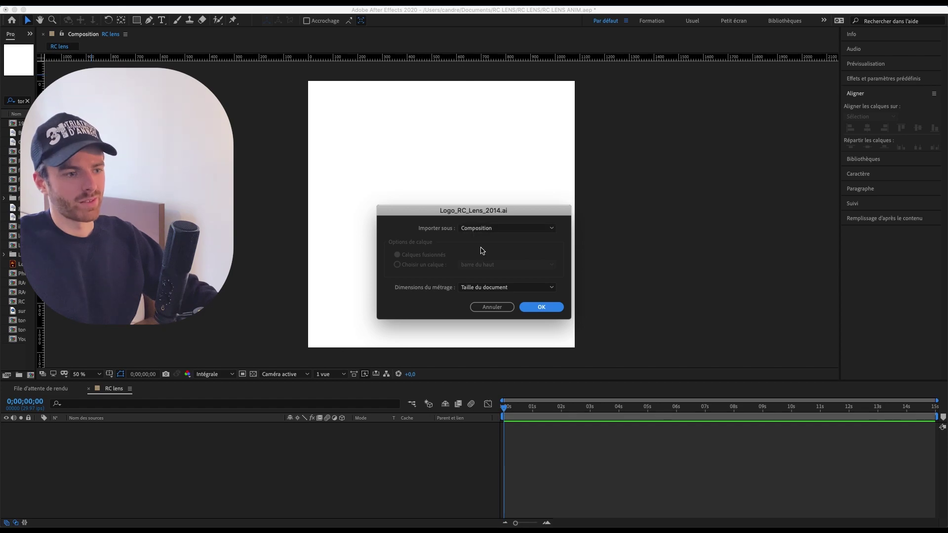
left_click(498, 229)
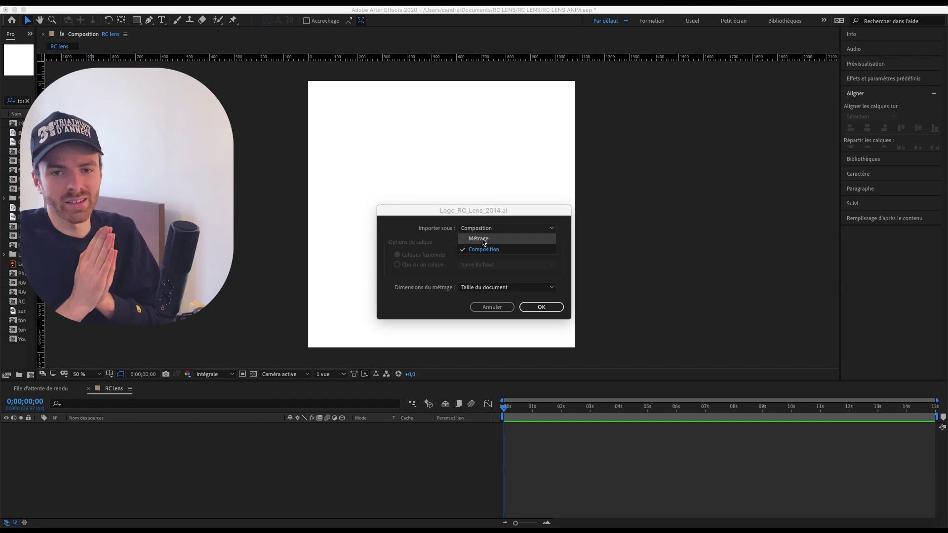
left_click(483, 248)
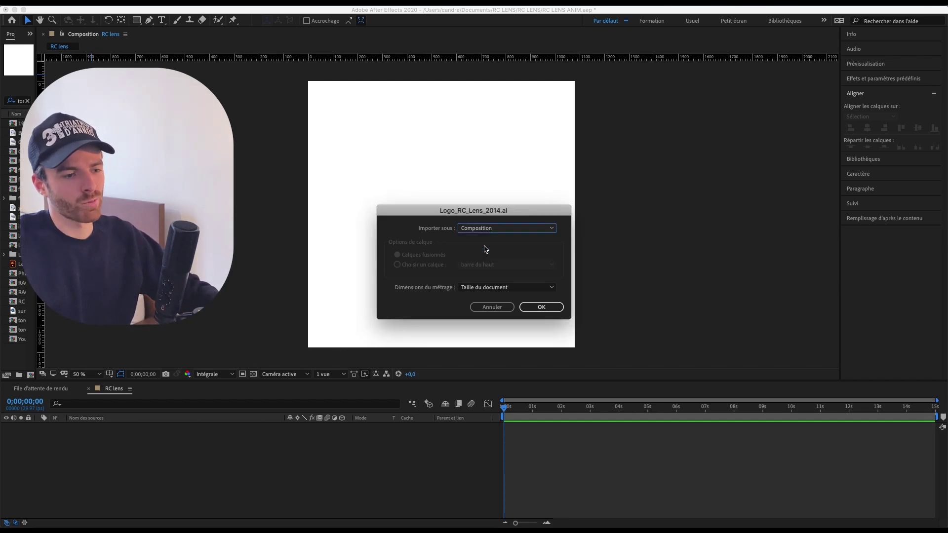
left_click(553, 308)
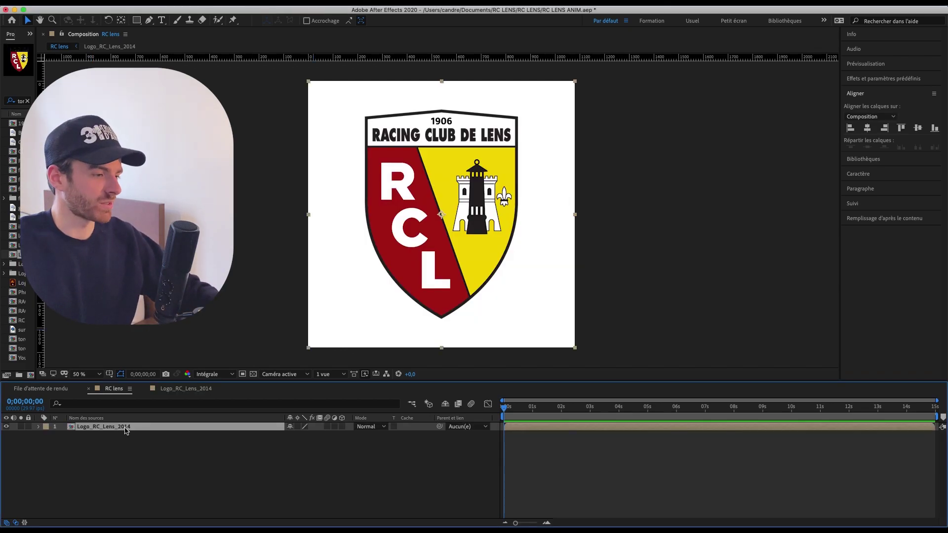
Open the Logo_RC_Lens_2014 composition nested in RC lens to access its individual layers.
double_click(126, 428)
left_click(157, 3)
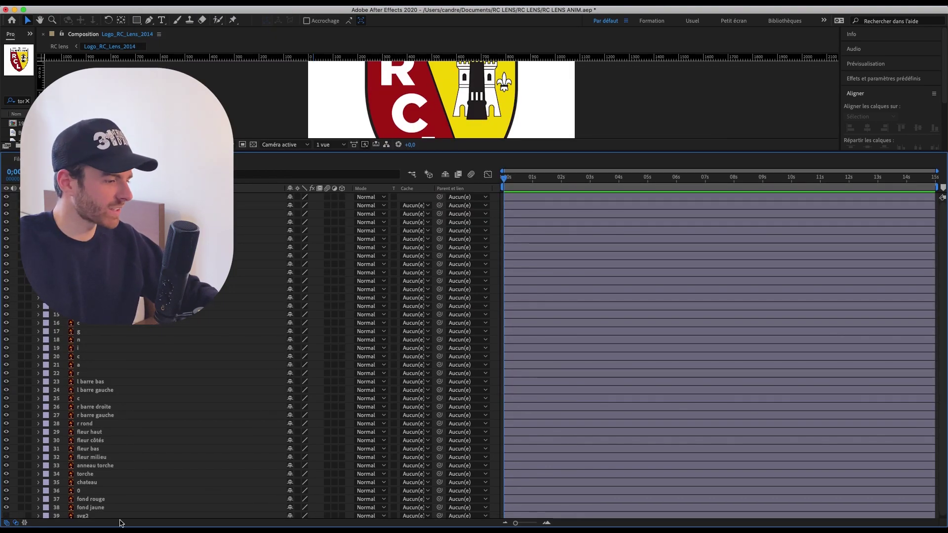
left_click(101, 504)
left_click(102, 473)
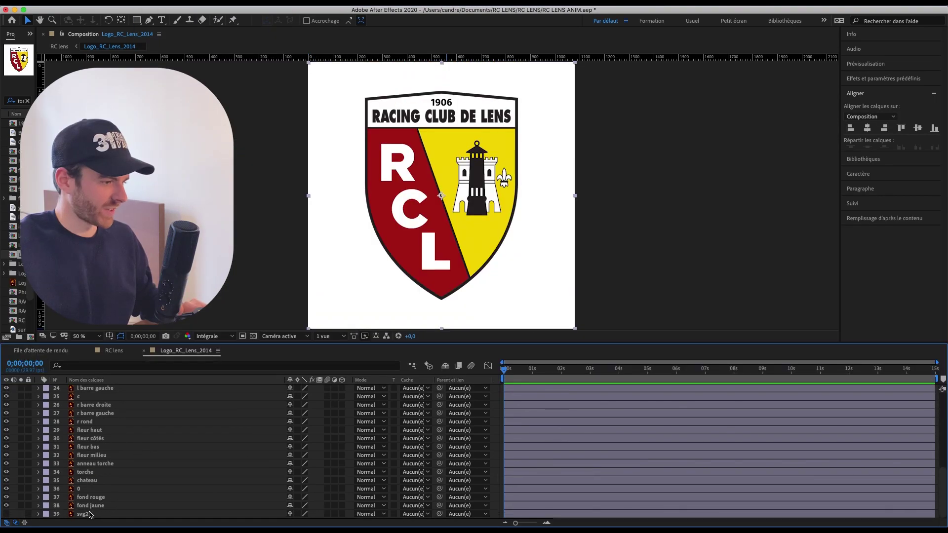
Convert all layers of the Logo_RC_Lens_2014 composition into shapes created from the vector layers.
left_click(90, 514, "shift")
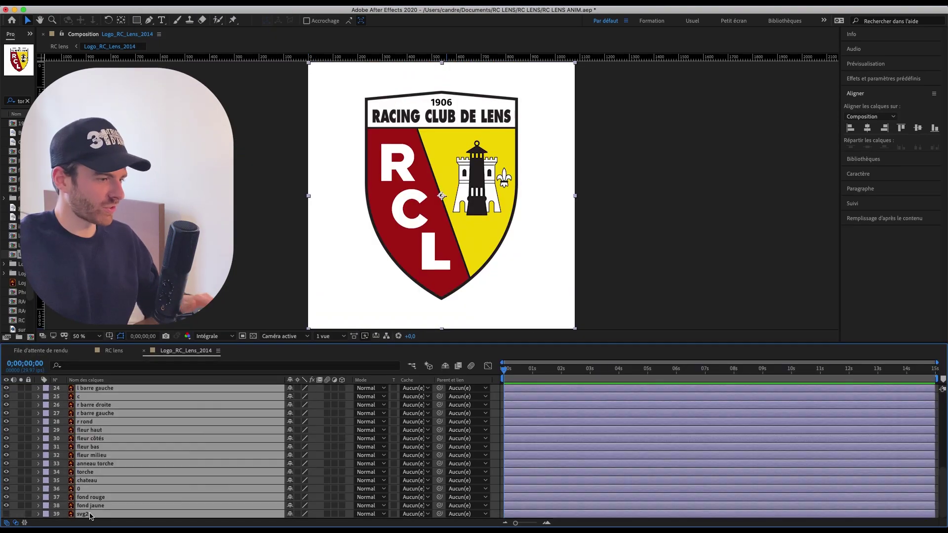
scroll(149, 396, "up", 8)
right_click(198, 414)
mouse_move(222, 453)
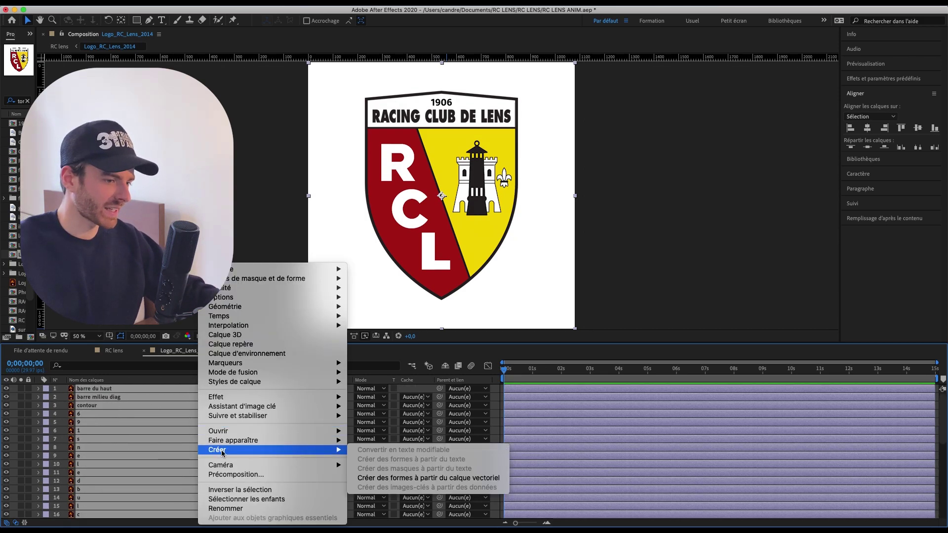
left_click(478, 478)
Review the created shape layers and the original vector layers in an enlarged timeline, and return to the RC lens composition.
left_click_drag(137, 507, 124, 390)
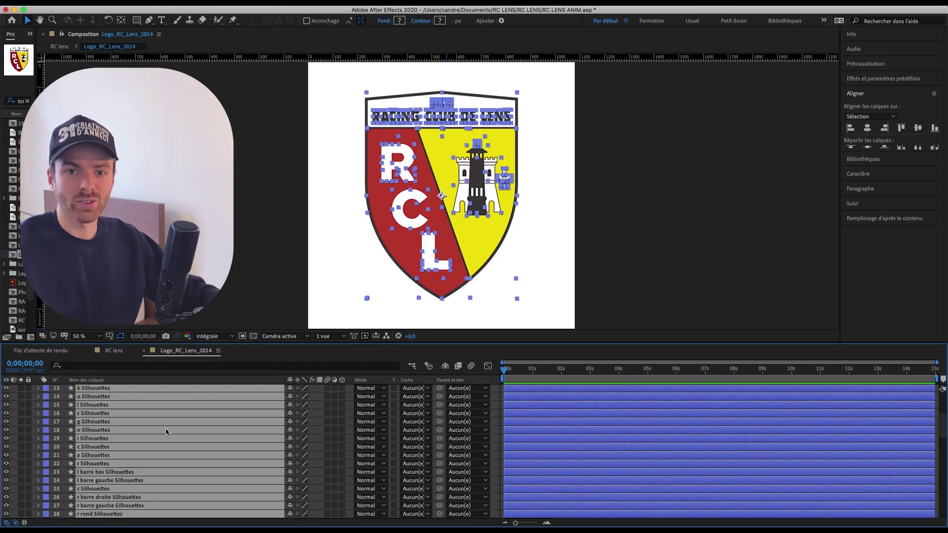
left_click_drag(165, 343, 165, 170)
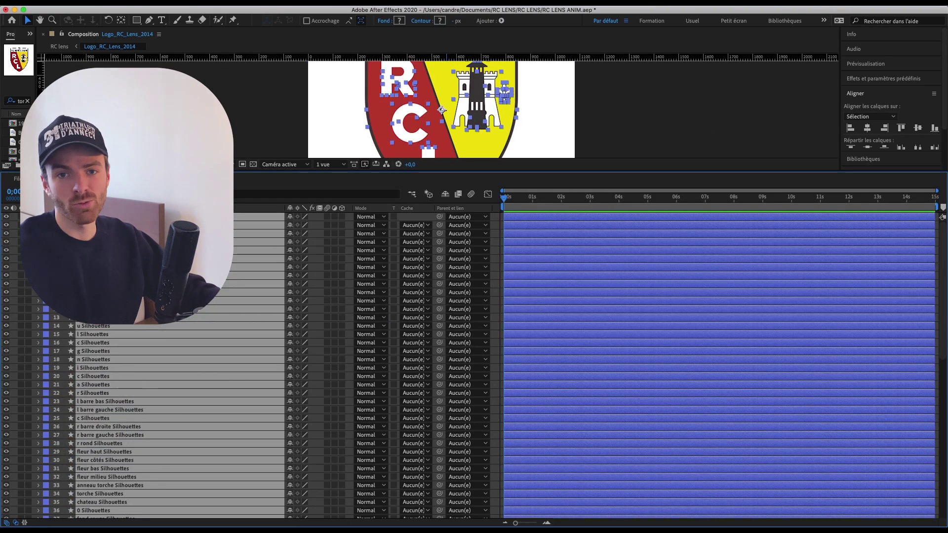
scroll(171, 417, "down", 8)
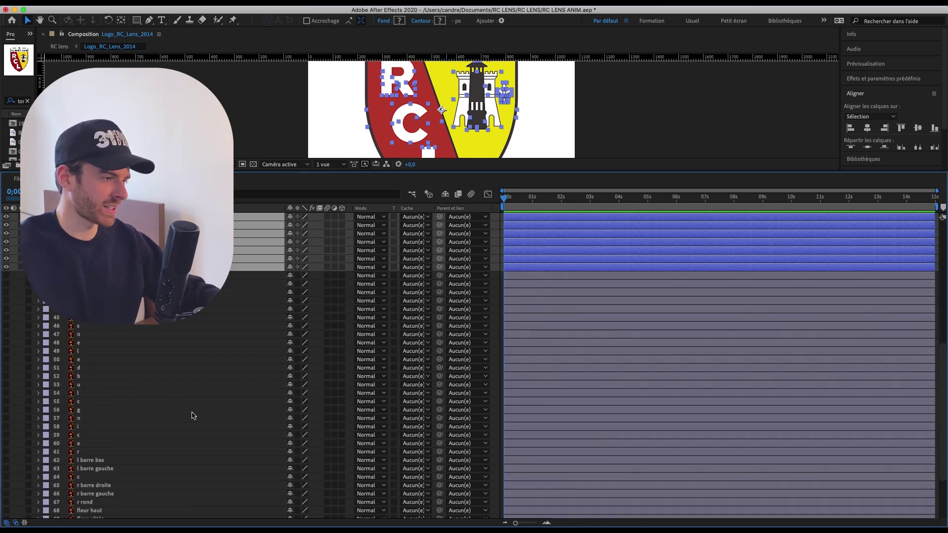
scroll(172, 416, "up", 8)
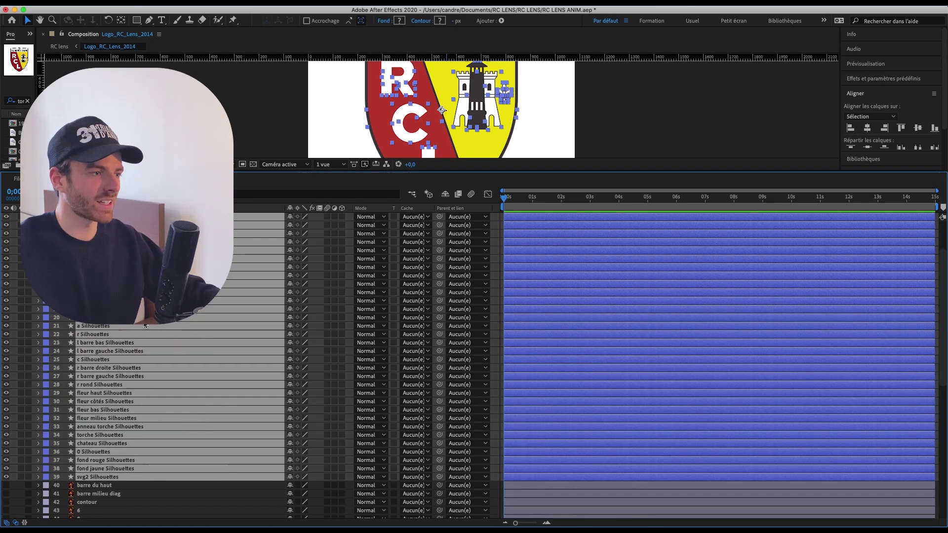
left_click(256, 97)
left_click_drag(349, 172, 290, 332)
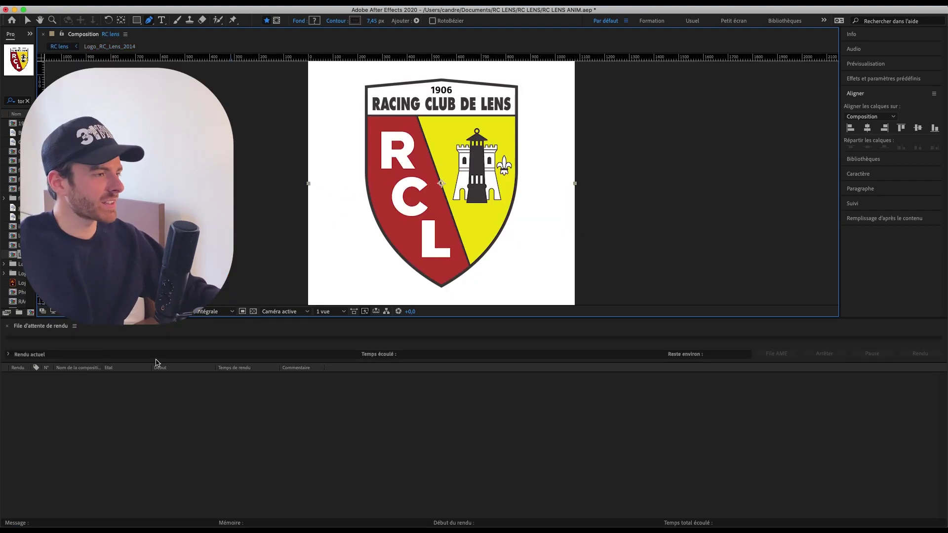
Expand the Transform properties of the contour Silhouettes layer and select its Scale keyframes across an enlarged timeline.
left_click_drag(37, 188, 161, 188)
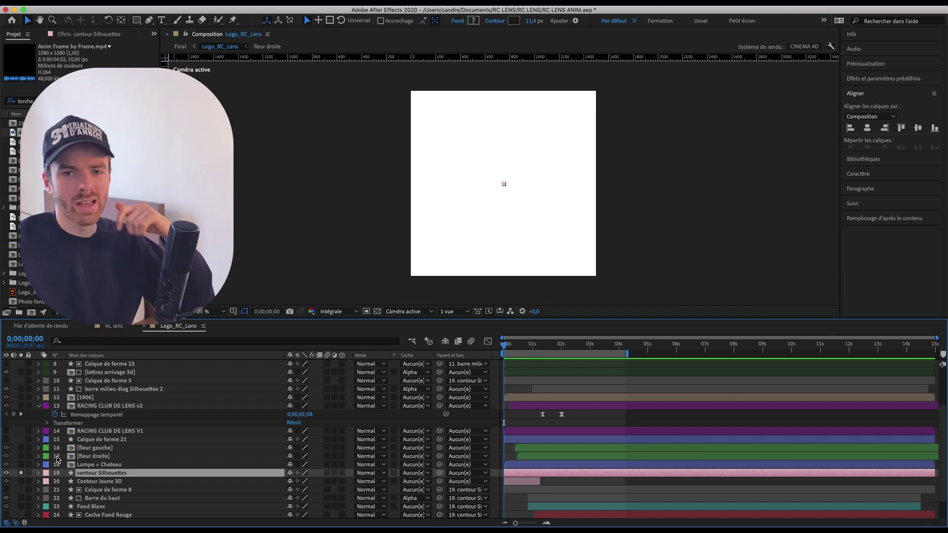
left_click(39, 473)
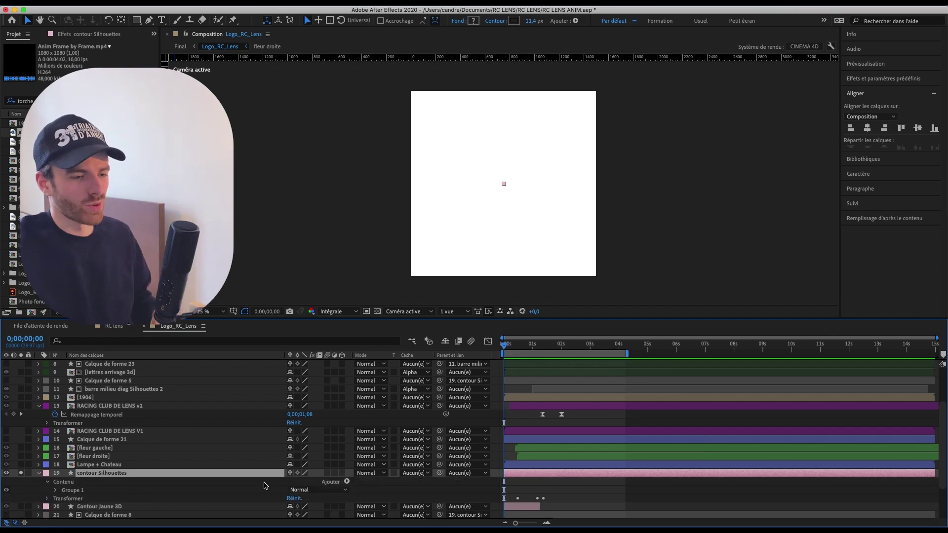
left_click(47, 499)
left_click(508, 344)
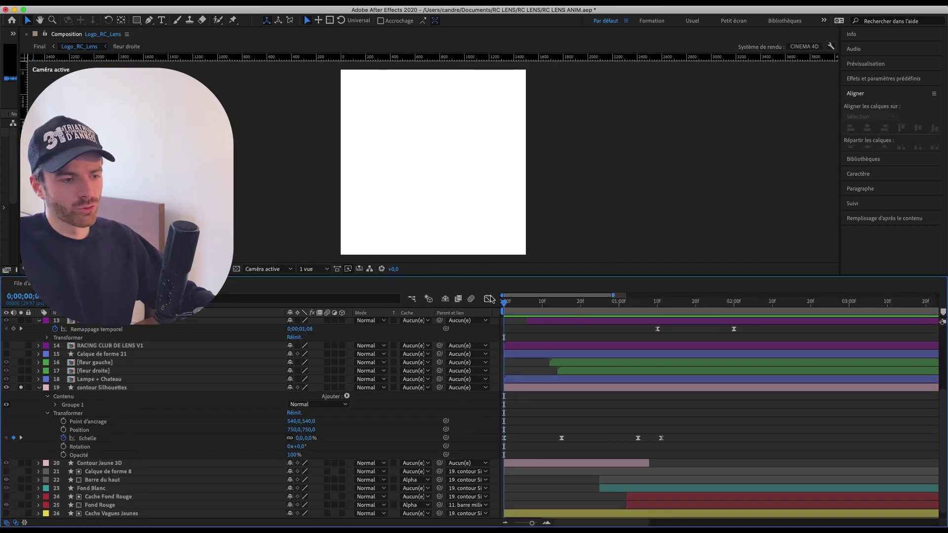
left_click_drag(513, 303, 469, 303)
left_click_drag(690, 433, 474, 458)
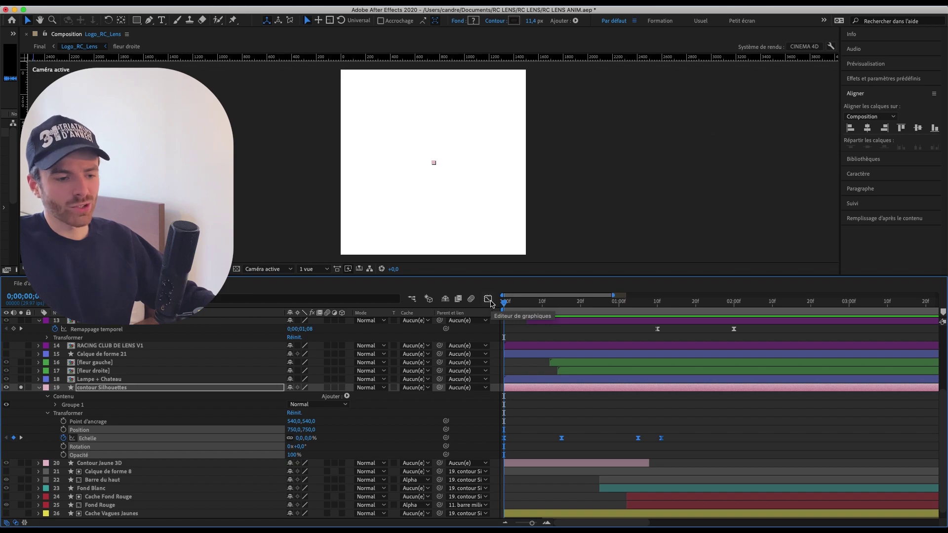
In the graph editor, raise the second Scale keyframe of contour Silhouettes to about 125% and preview the overshoot.
left_click(488, 299)
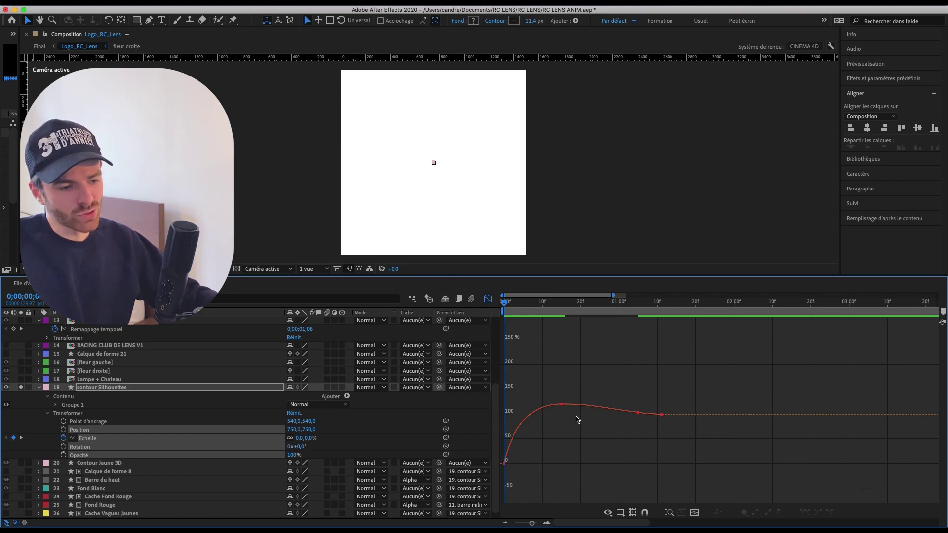
left_click_drag(561, 404, 561, 402)
left_click(709, 407)
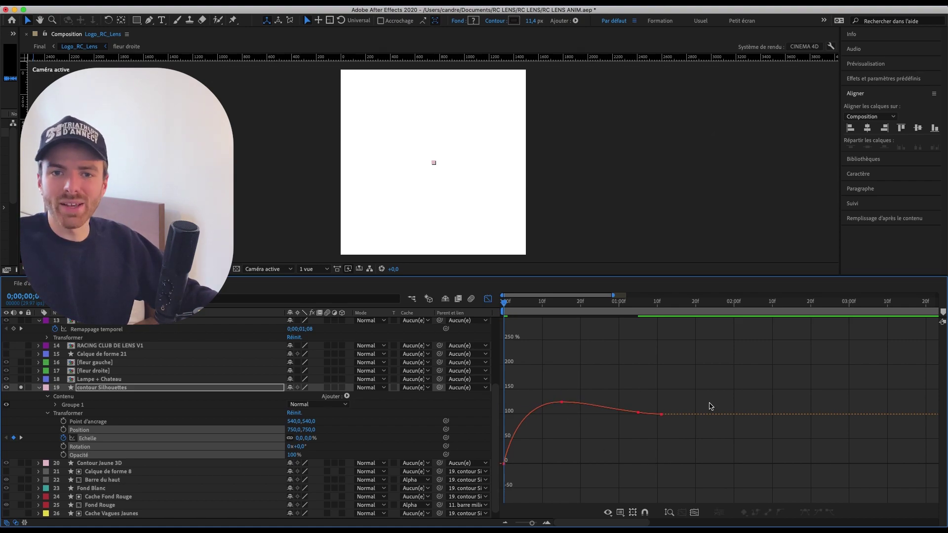
key("space")
key("space")
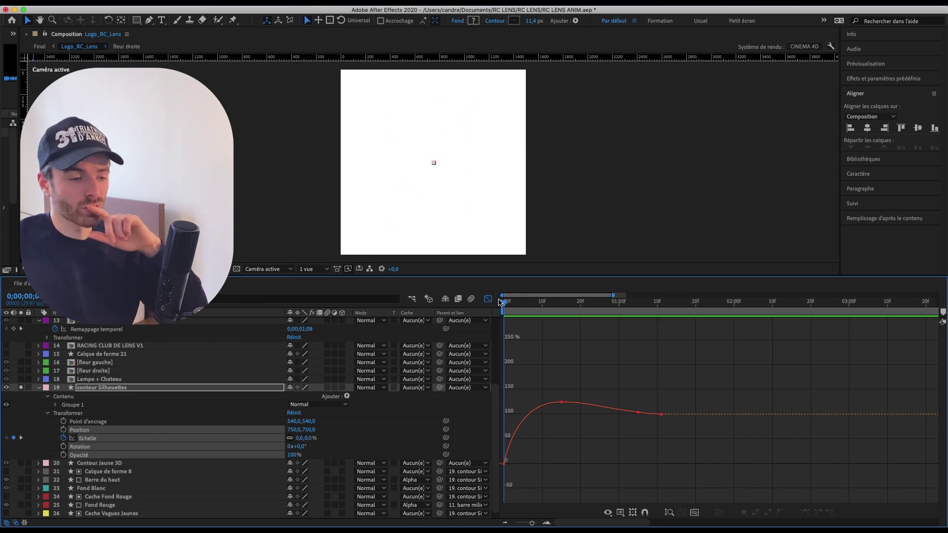
Scrub and play the contour's scale animation against its curve, and return to the layer bar view.
left_click(109, 380)
left_click(110, 388)
left_click_drag(507, 304, 522, 304)
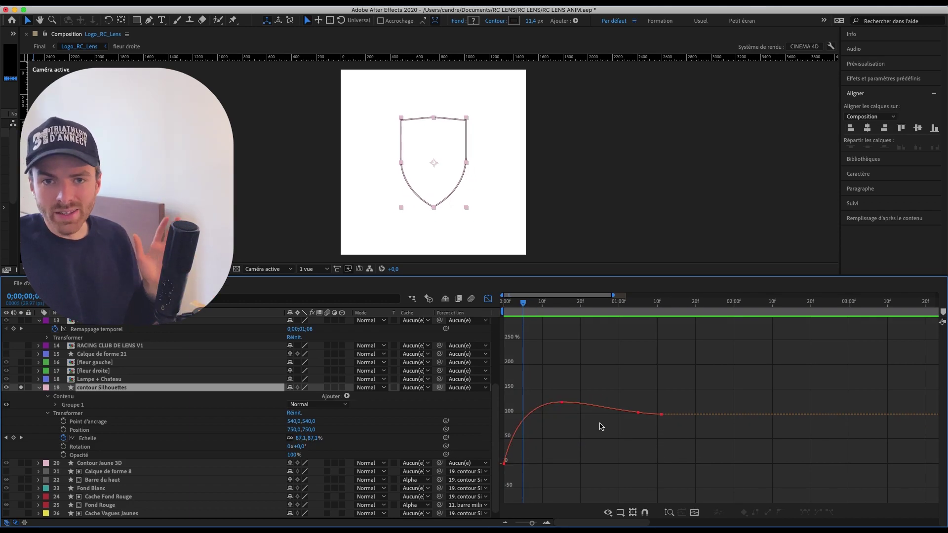
left_click_drag(524, 304, 501, 312)
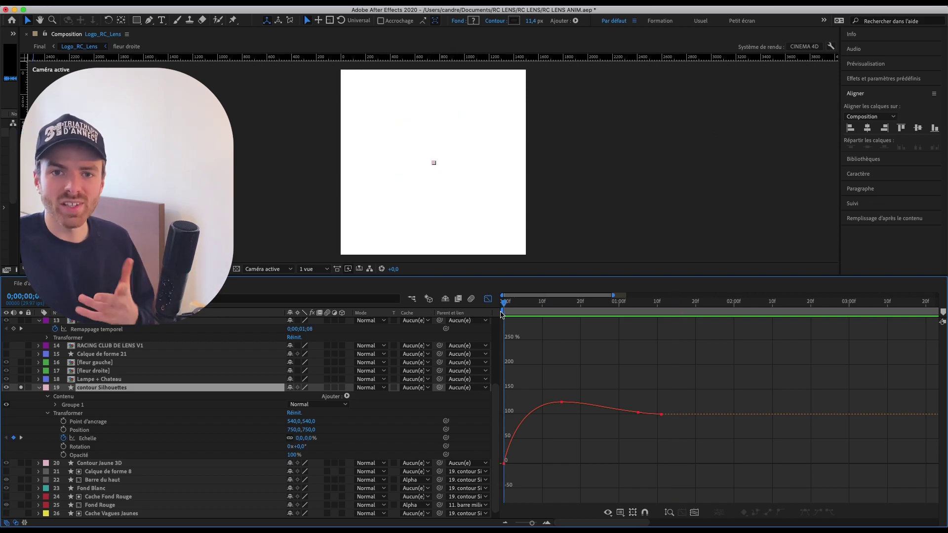
left_click(561, 402)
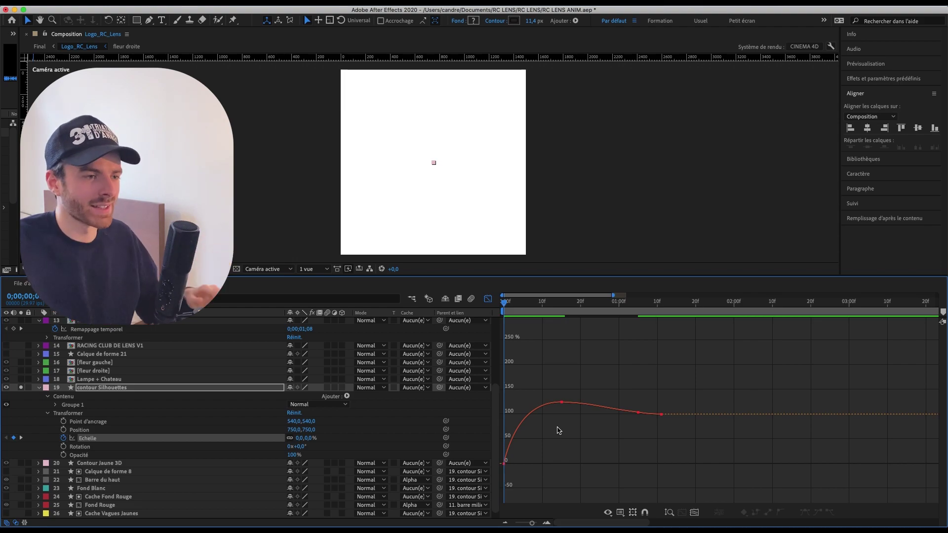
key("space")
key("shift+F3")
Open the Château droite composition from the Lampe + Chateau layer and the torche début composition nested in it.
scroll(137, 453, "up", 5)
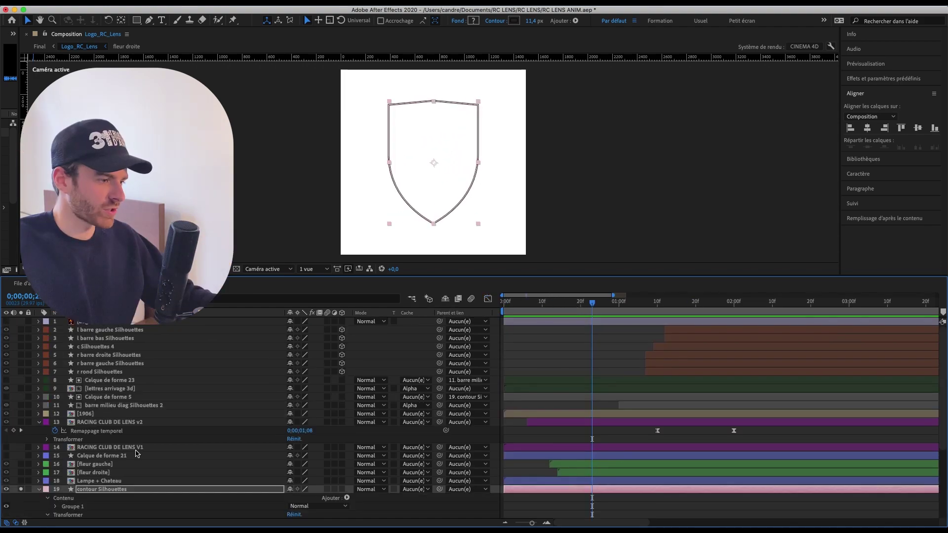
scroll(137, 452, "down", 5)
left_click(106, 440)
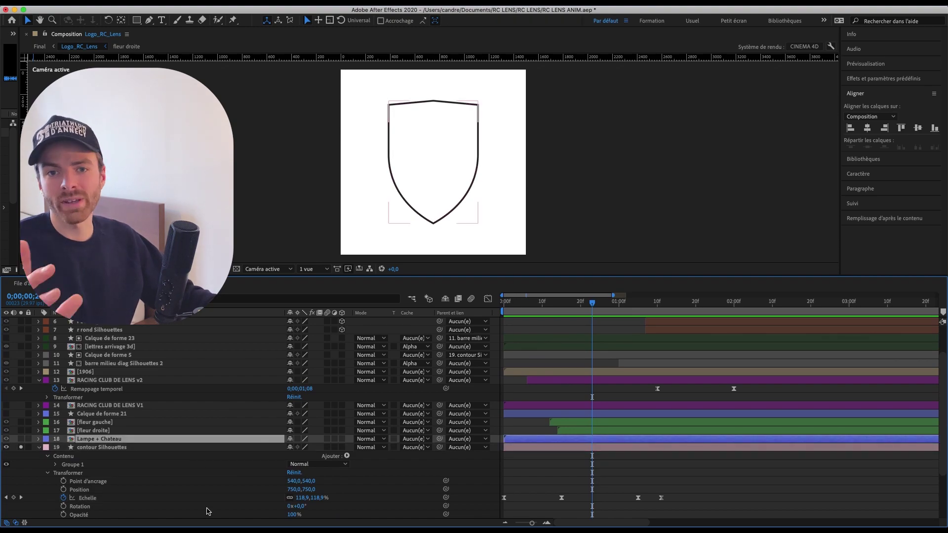
double_click(70, 442)
double_click(99, 323)
Preview the start of the Logo_RC_Lens animation and inspect the keyframes in the timeline.
key("space")
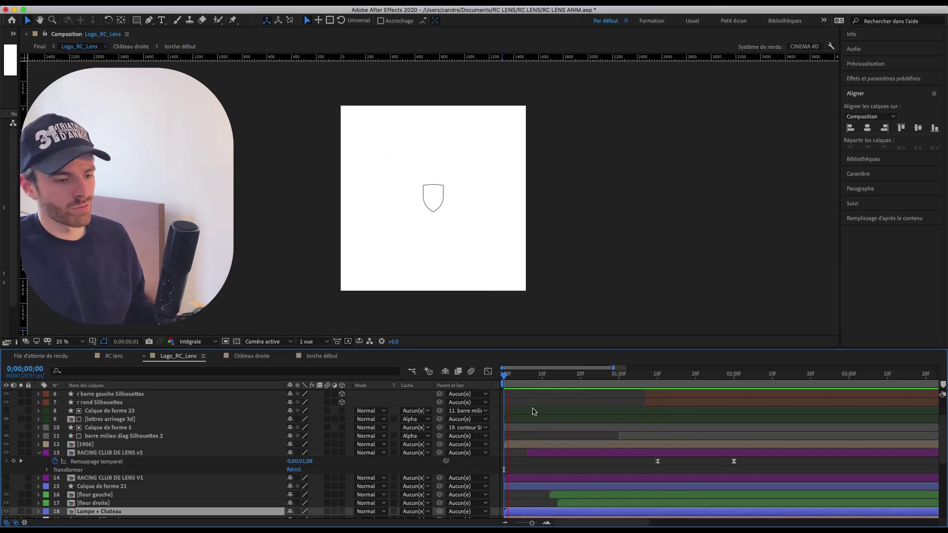
key("space")
scroll(554, 464, "down", 2)
left_click_drag(706, 458, 455, 487)
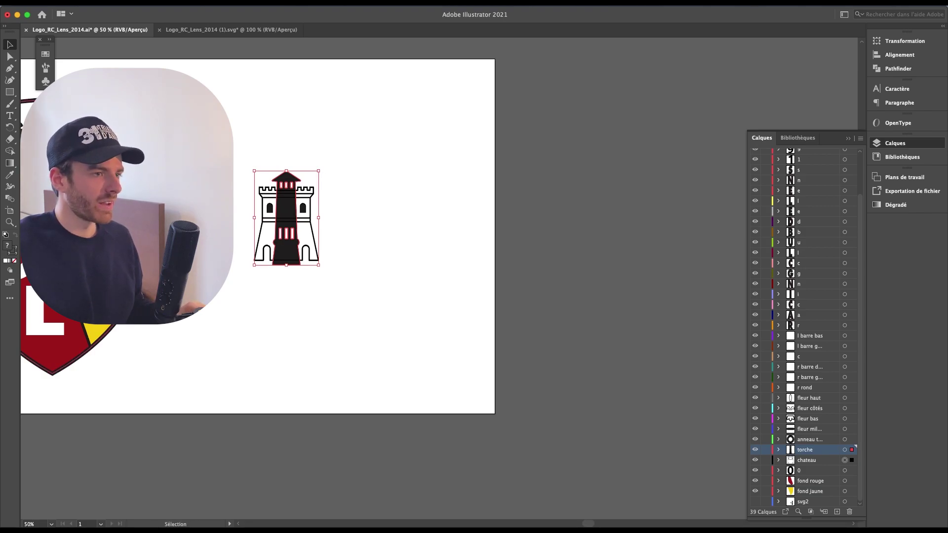
Switch to Illustrator and enlarge the tower and castle artwork placed beside the crest.
left_click_drag(318, 168, 390, 146)
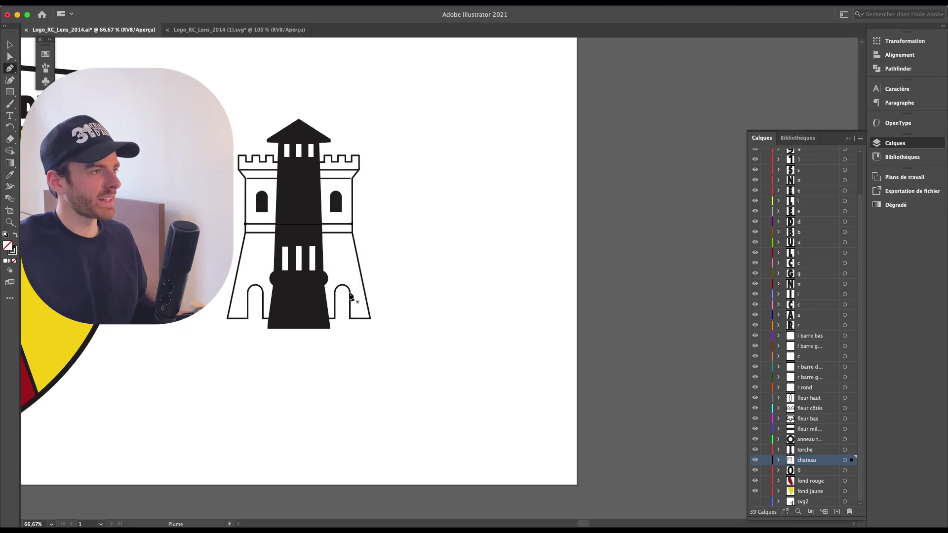
key("a")
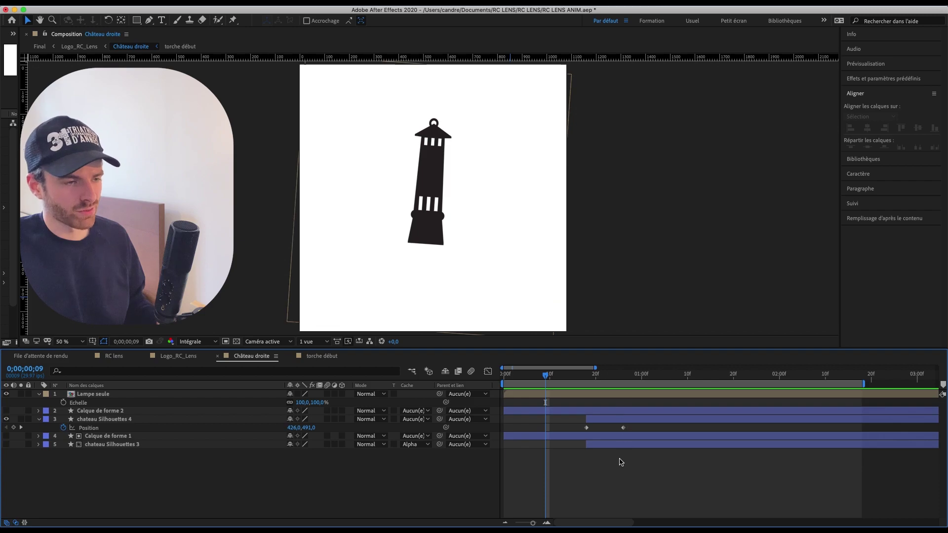
In After Effects, show Calque de forme 2 and set it as the alpha track matte of chateau Silhouettes 4.
left_click(589, 378)
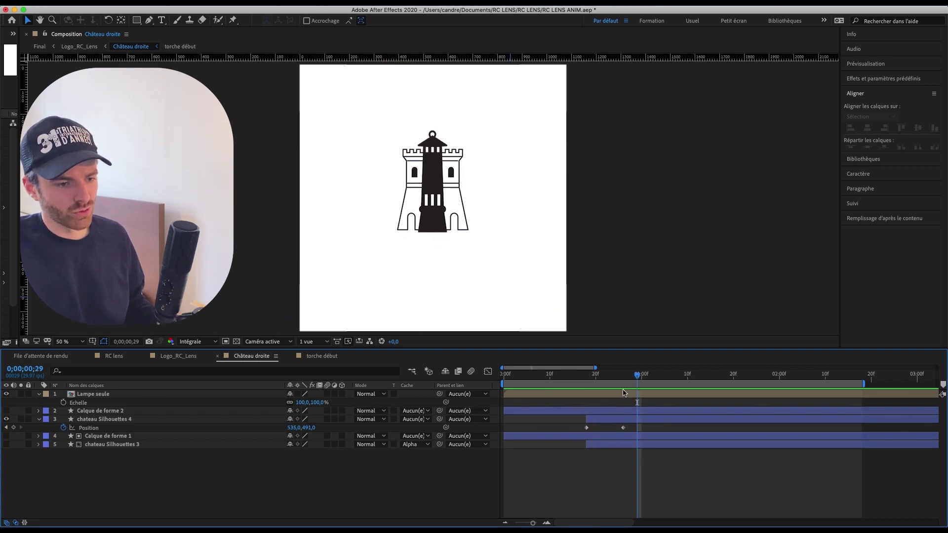
left_click_drag(588, 378, 608, 384)
left_click(602, 413)
left_click(6, 410)
left_click(109, 419)
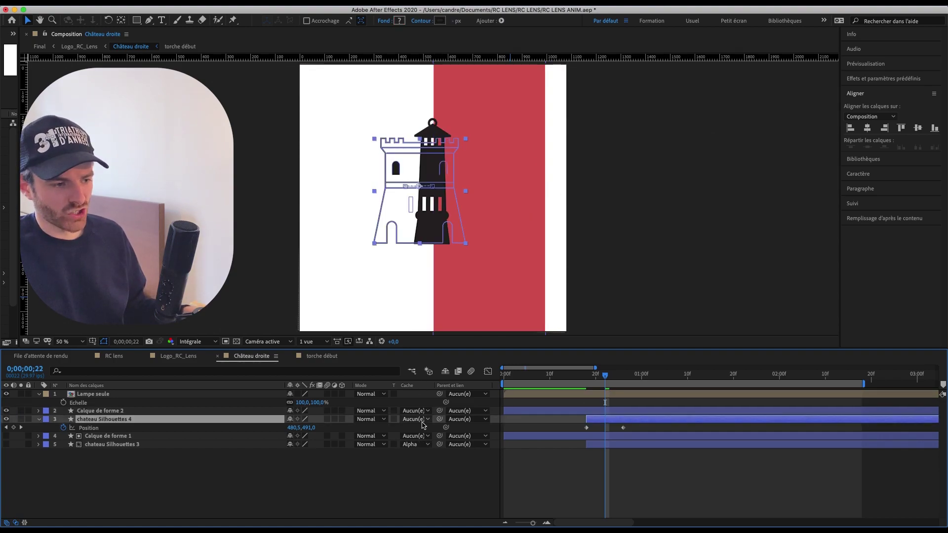
left_click(414, 419)
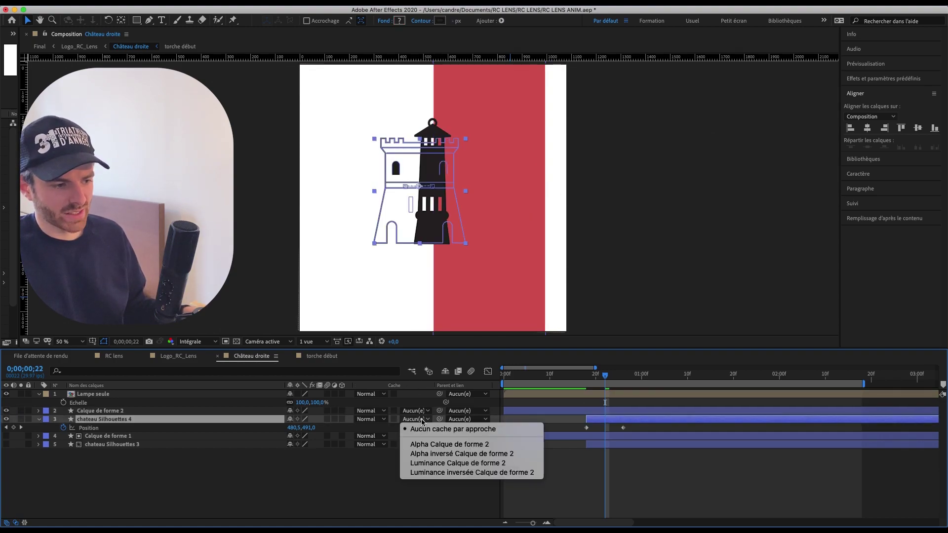
left_click(449, 444)
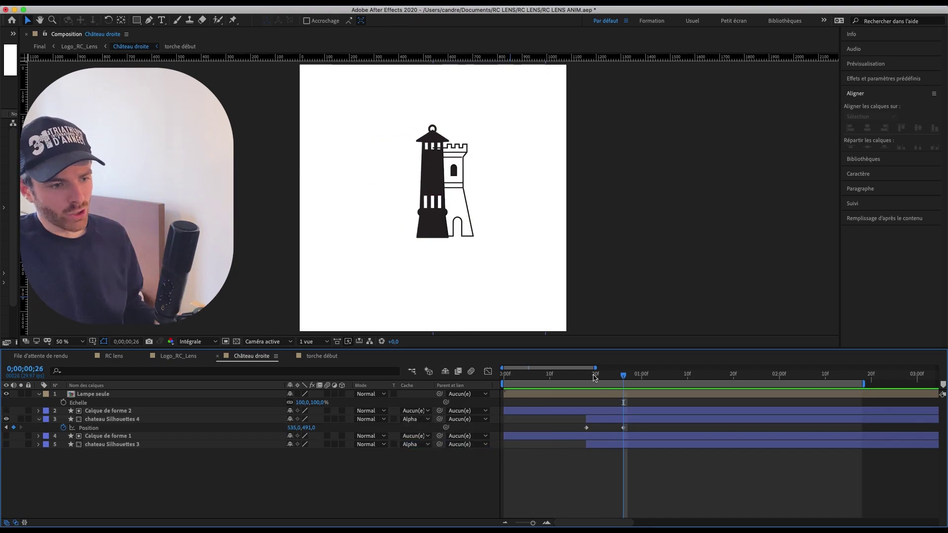
Check the masked castle half by scrubbing its slide, toggling the visibility of Calque de forme 2, and playing the composition.
left_click_drag(595, 376, 613, 377)
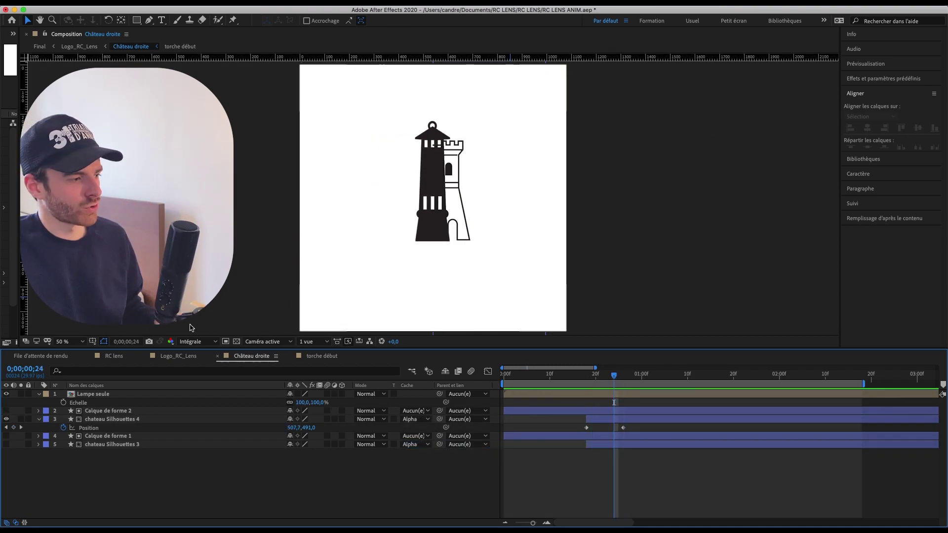
left_click(6, 411)
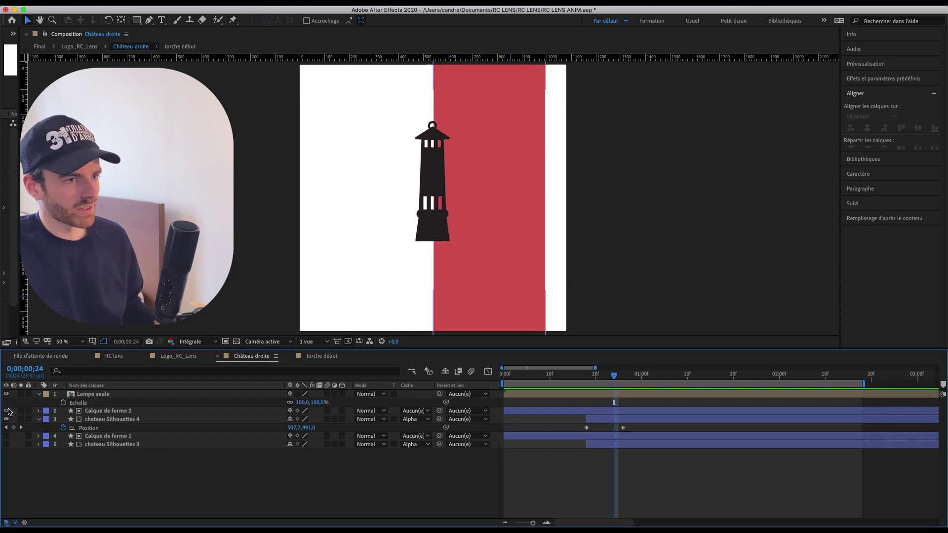
left_click(7, 411)
key("space")
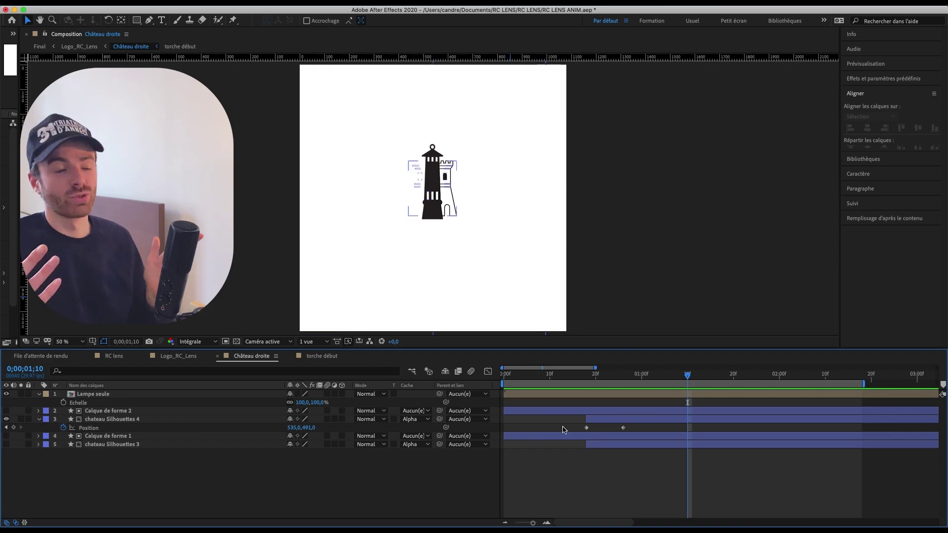
Inspect the Calque de forme 1 alpha matte on chateau Silhouettes 3 and preview the castle reveal from the first frame.
left_click(416, 445)
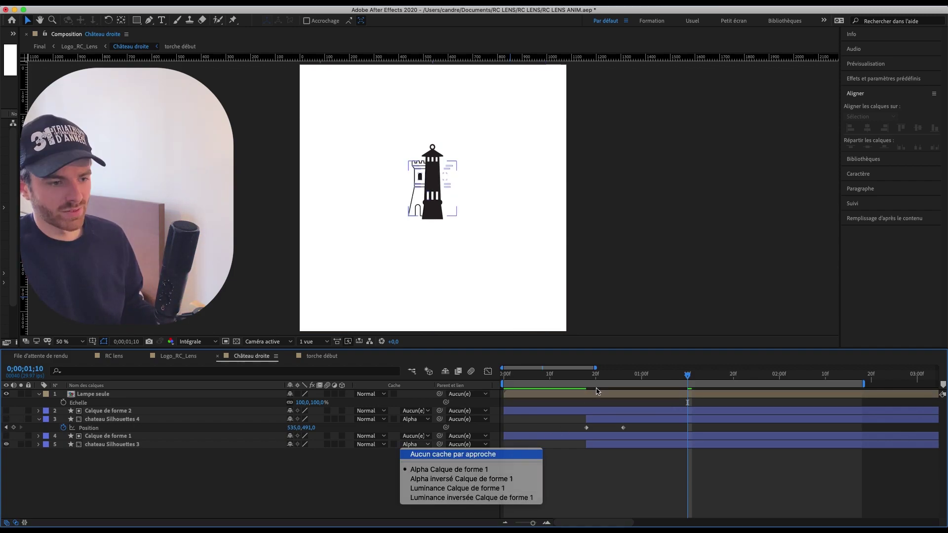
left_click_drag(687, 375, 560, 376)
left_click_drag(577, 375, 474, 376)
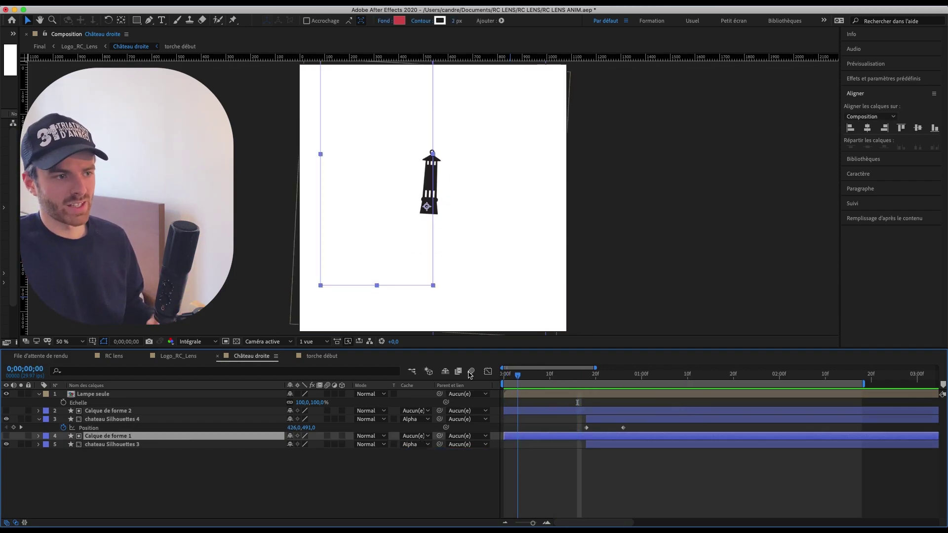
key("space")
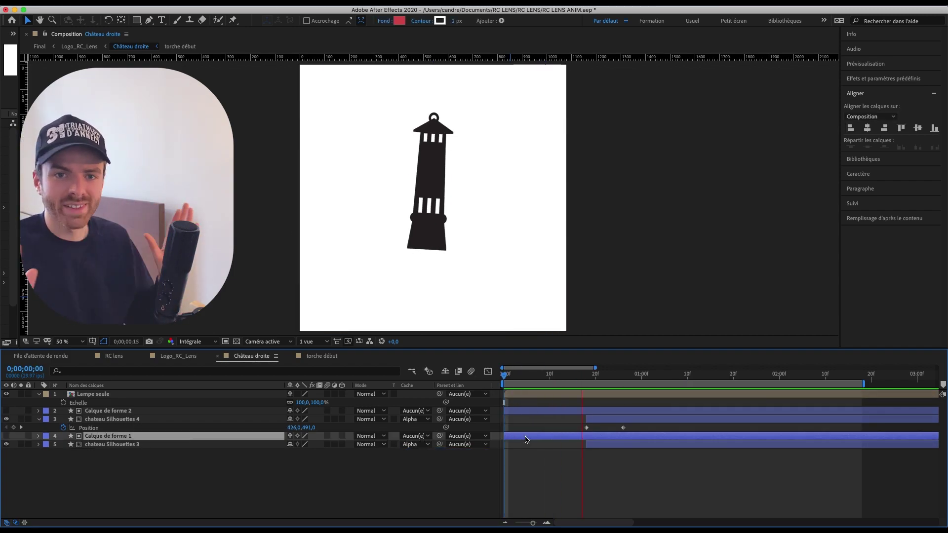
Reveal the Rotation keyframes of the Lampe seule layer and examine the tower's swing.
left_click(532, 395)
key("r")
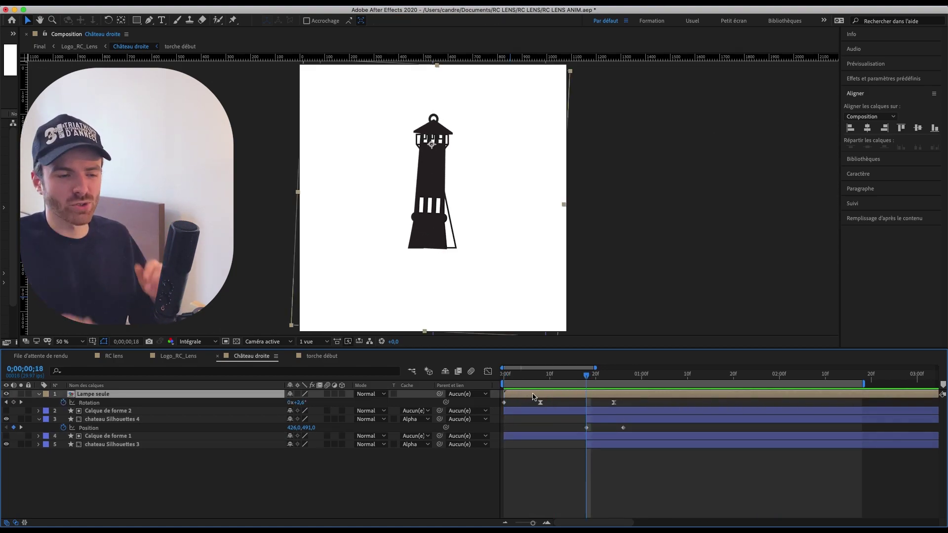
key("space")
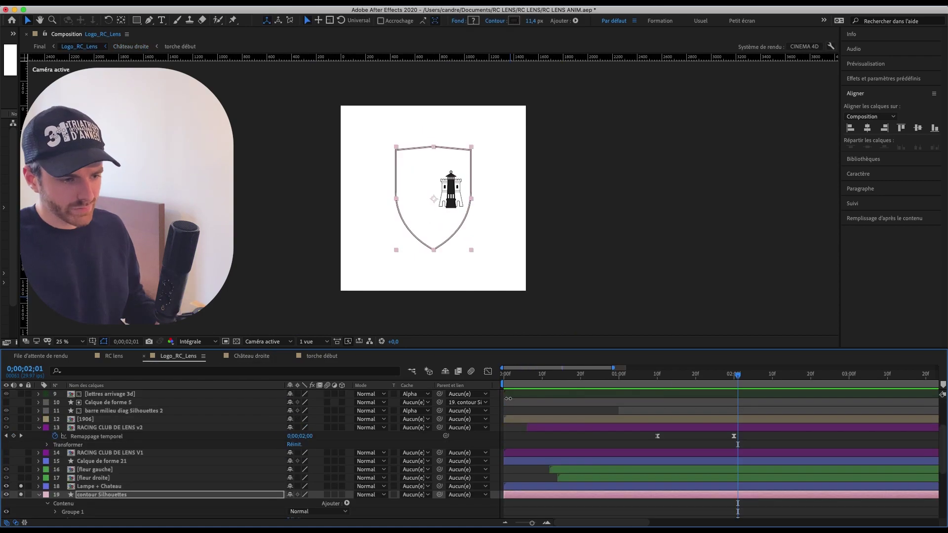
Play Logo_RC_Lens from the first frame with the shield contour and castle soloed, and scrub beyond the one-second mark.
left_click_drag(513, 378, 469, 377)
key("space")
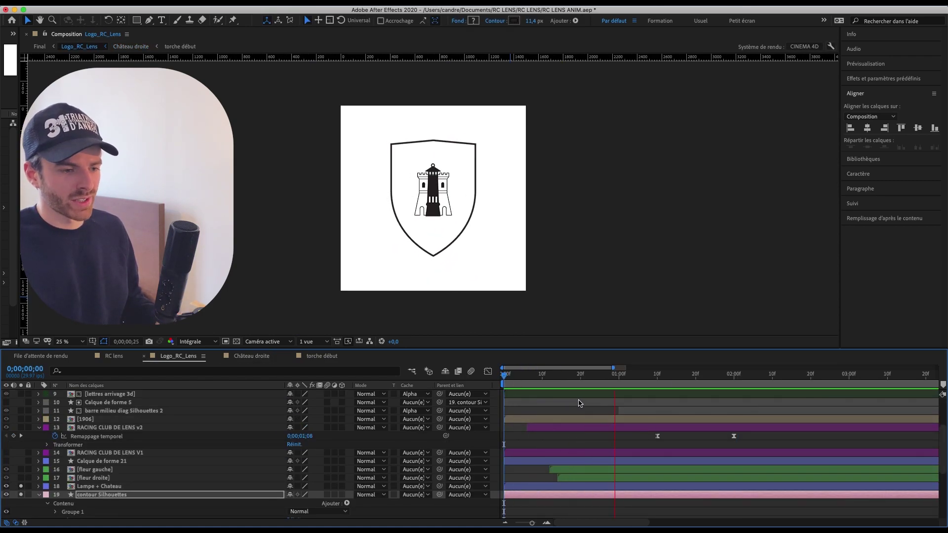
key("space")
key("space")
left_click_drag(616, 378, 680, 375)
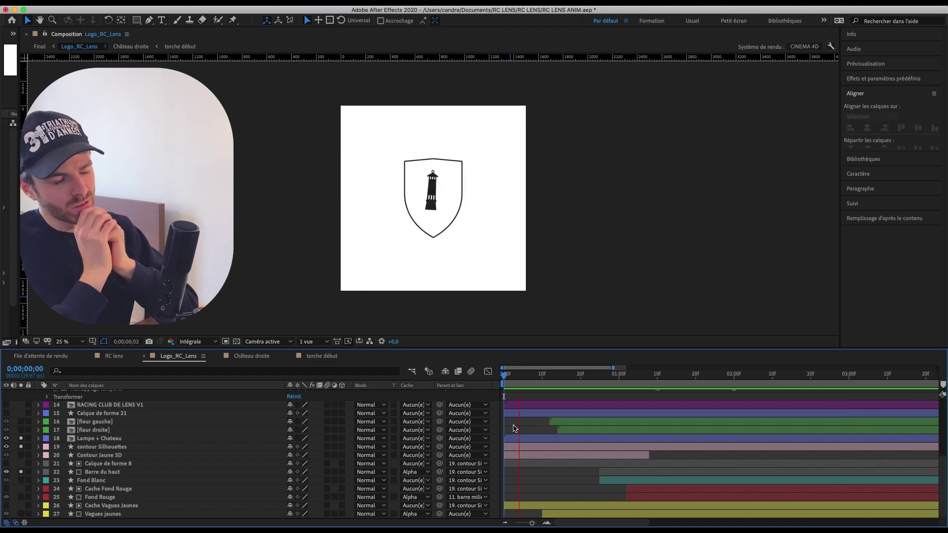
Reveal the Position keyframes of the Barre du haut layer and go to its first keyframe at 0;00;00;25.
left_click(543, 472)
key("p")
left_click(599, 378)
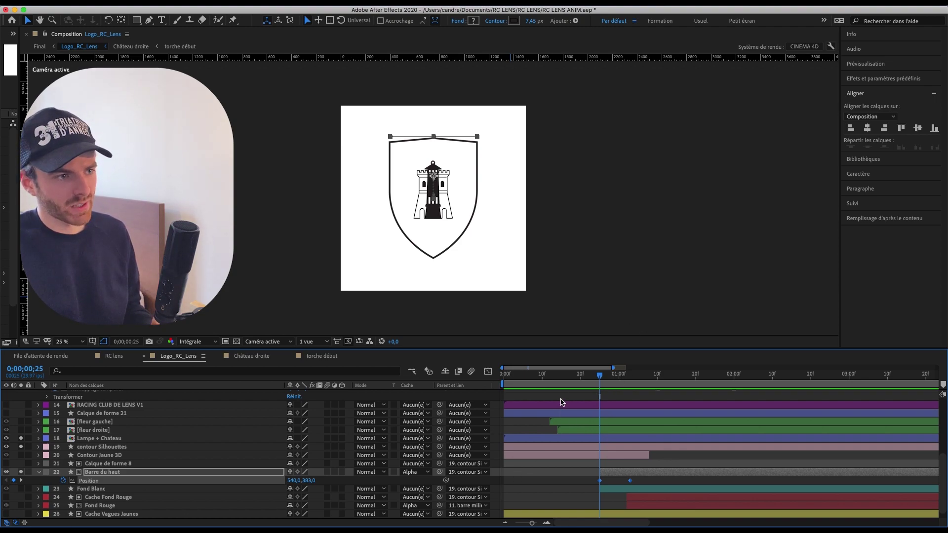
left_click(561, 400)
Go to 0;00;00;16 and examine the shield-shaped matte Calque de forme 8 over the contour.
left_click_drag(601, 378, 565, 378)
left_click(388, 148)
key("a")
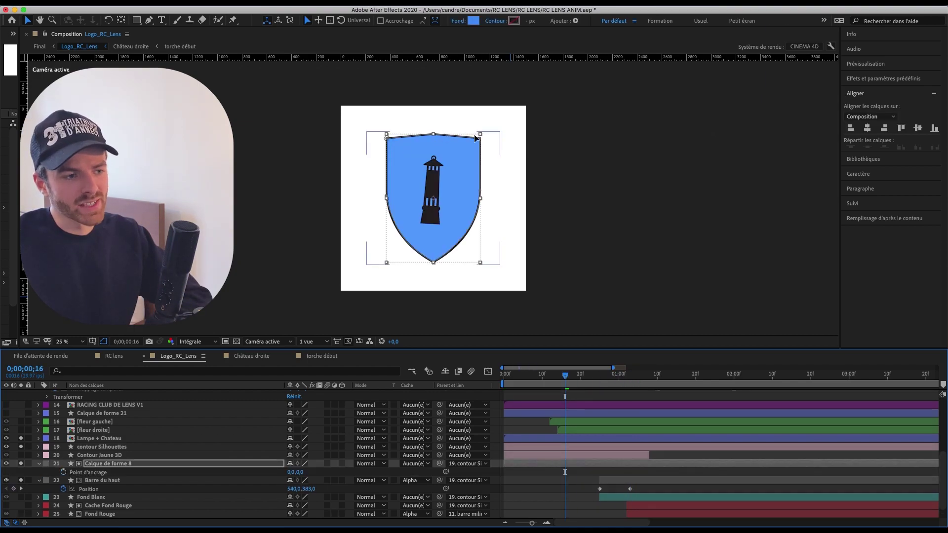
Examine Barre du haut sliding down inside the shield, frame by frame from 0;00;00;26 to 0;00;01;00.
key("/")
mouse_move(602, 378)
left_mouse_down()
mouse_move(614, 378)
mouse_move(605, 378)
left_mouse_up()
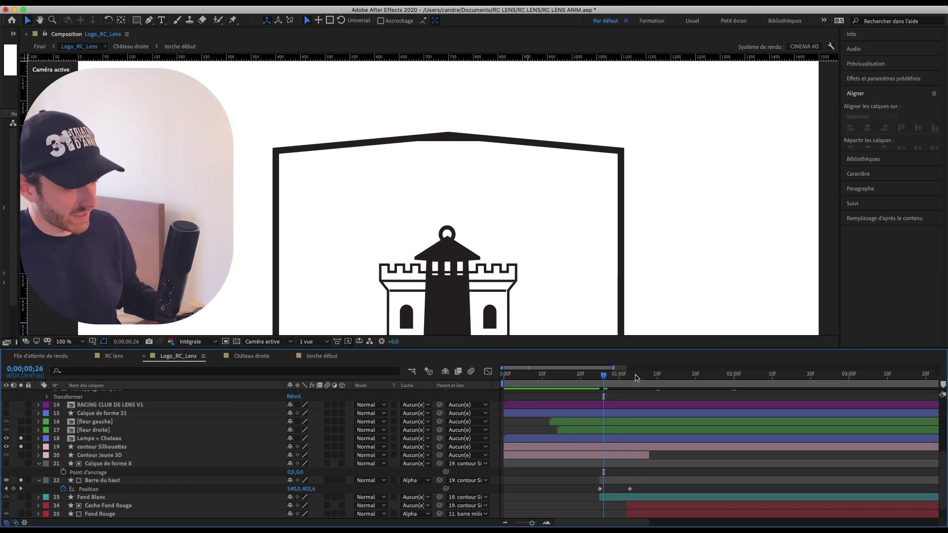
key("Page_Down")
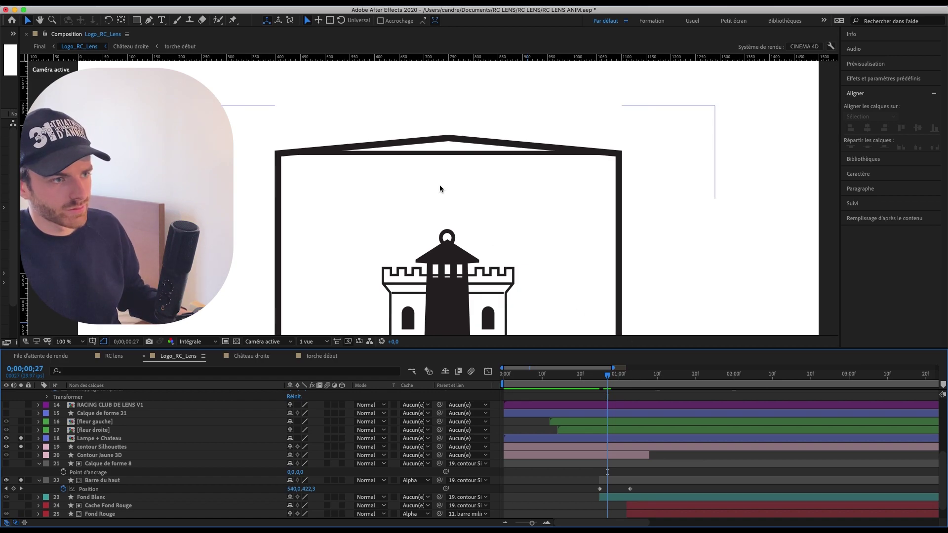
key("comma")
key("comma")
key("Page_Down")
key("Page_Down")
key("Page_Down")
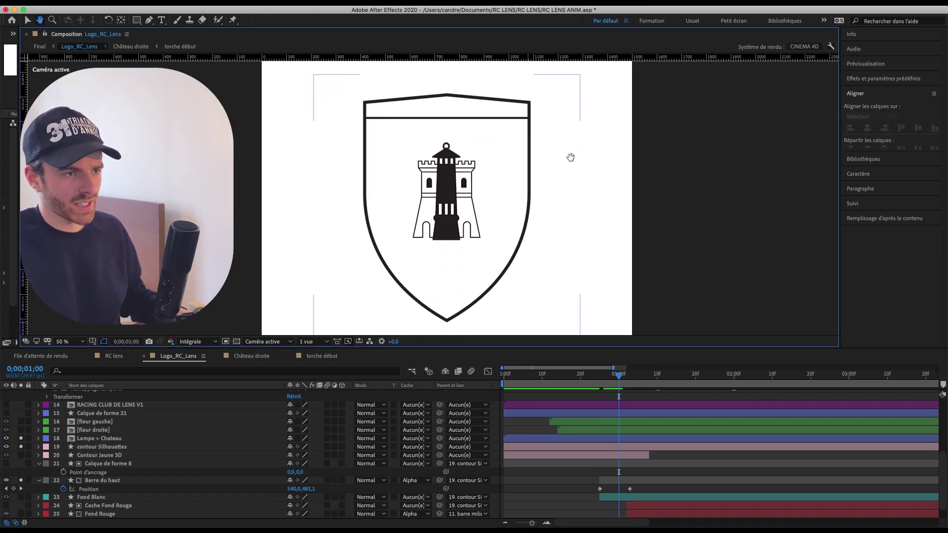
Play the shield animation from the first frame, and solo Fond Blanc and Fond Rouge to replay it with both fills.
key("comma")
key("comma")
key("space")
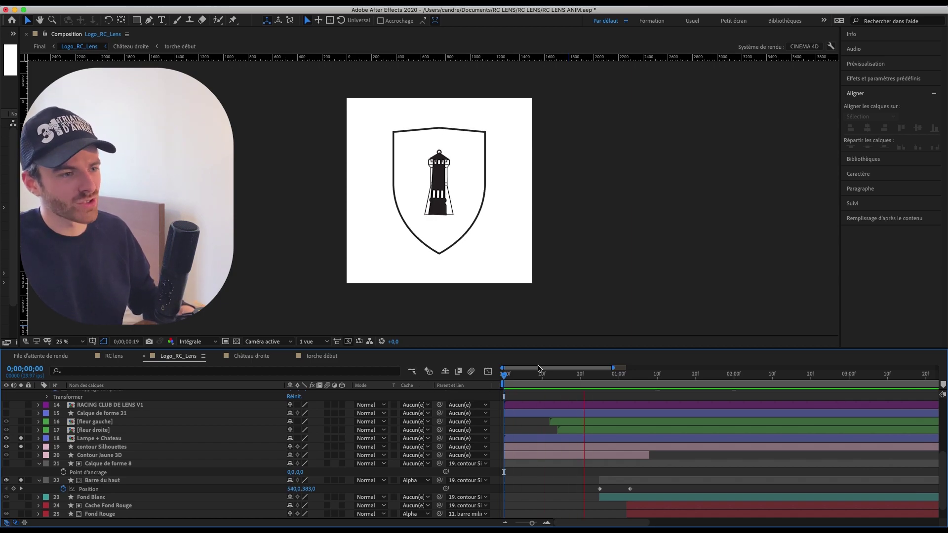
key("space")
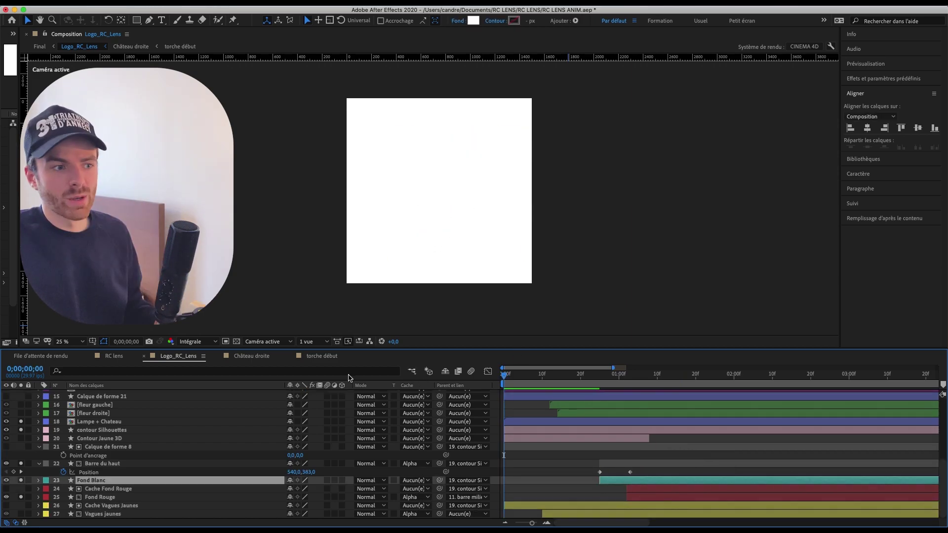
key("space")
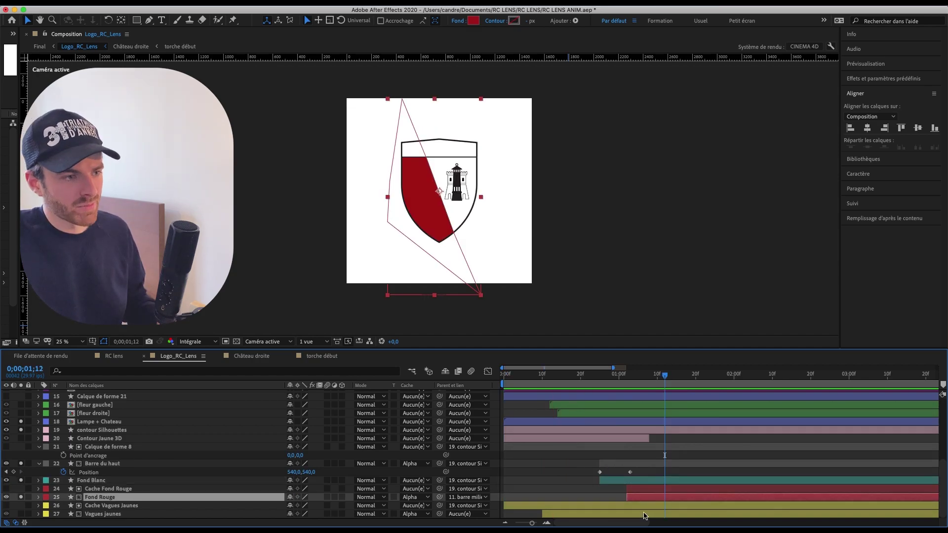
Compare the Cache Fond Rouge matte with the Fond Rouge shape at 0;00;01;12, and replay the red fill's reveal from the start.
left_click(446, 206)
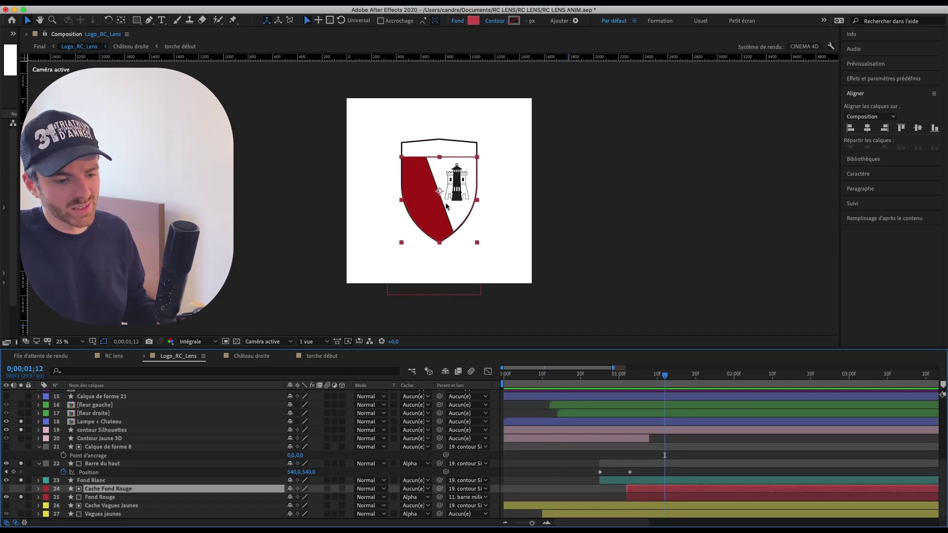
left_click(679, 497)
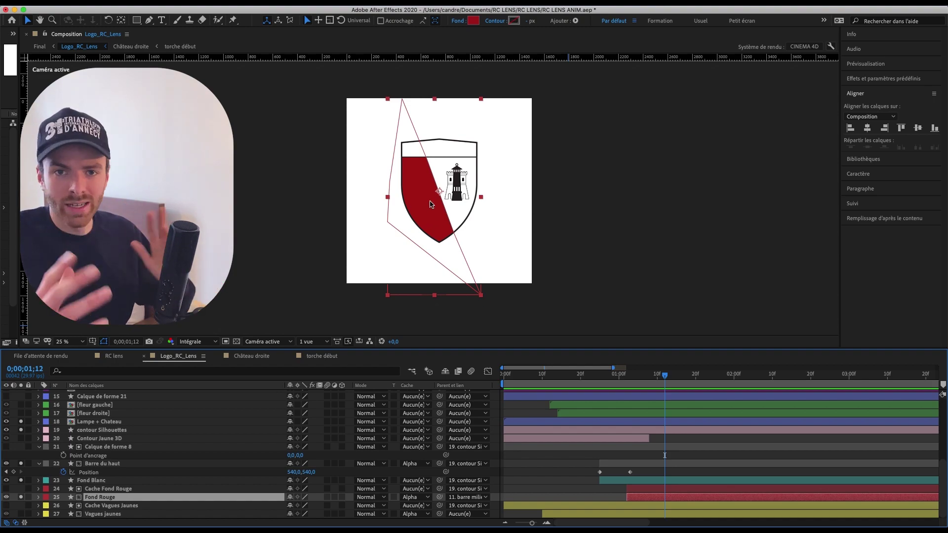
key("space")
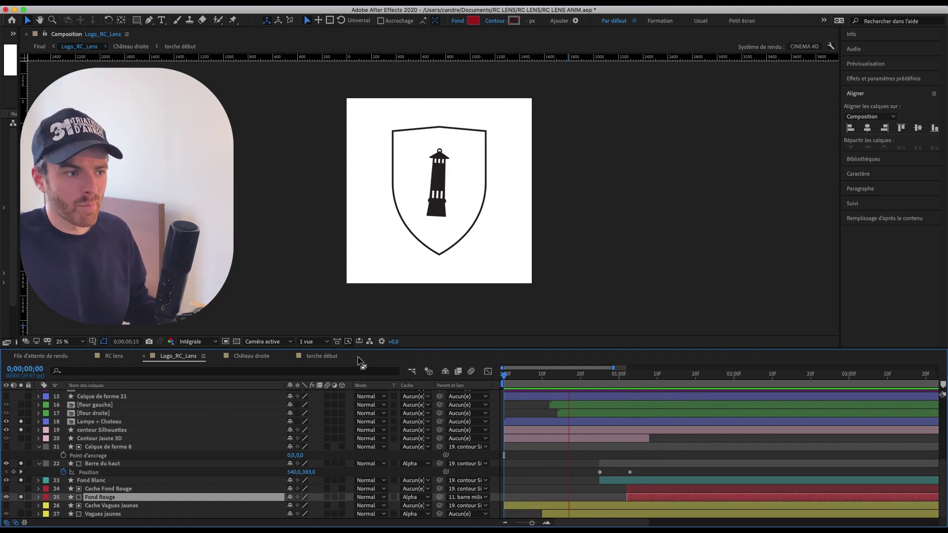
key("space")
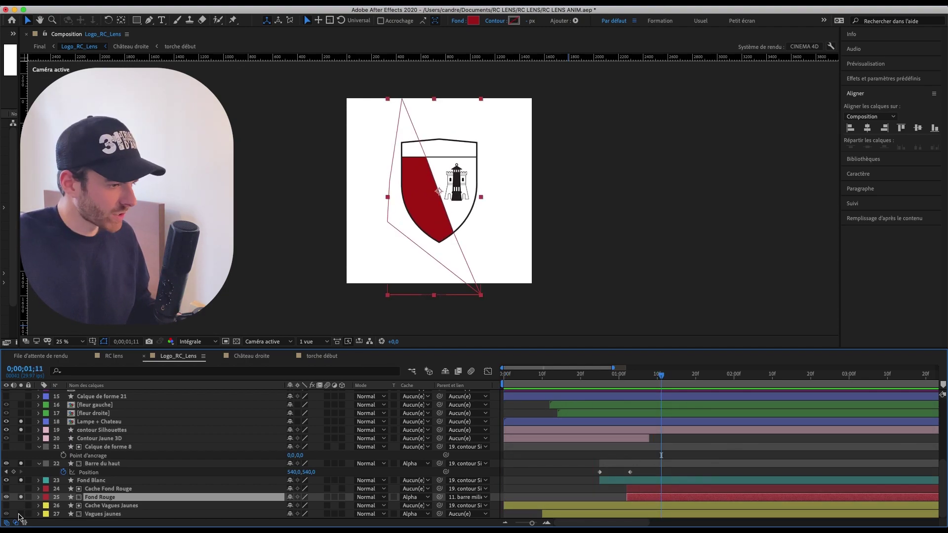
Solo the Vagues jaunes layer, go to its in point, and expand Rectangle 1 to reveal the Tracé keyframes.
left_click(21, 514)
left_click(40, 515)
key("i")
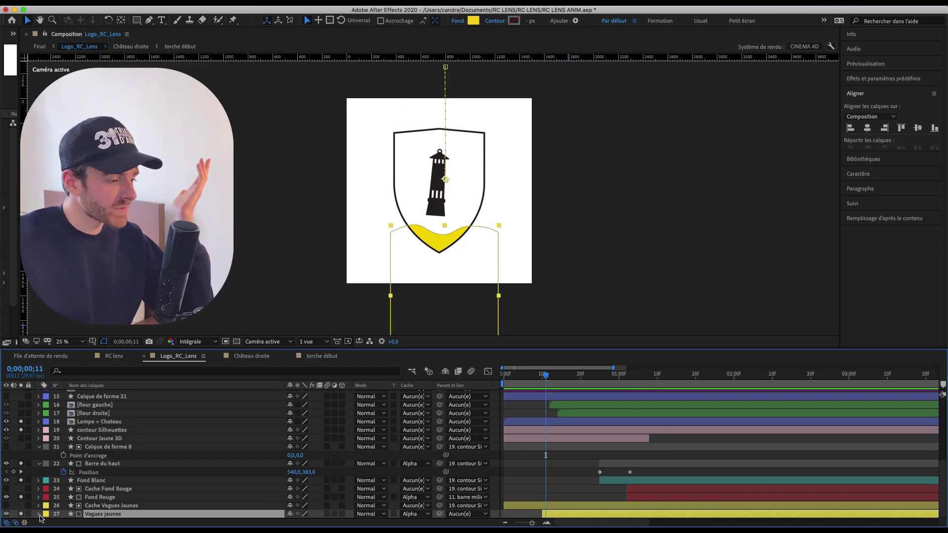
left_click(39, 513)
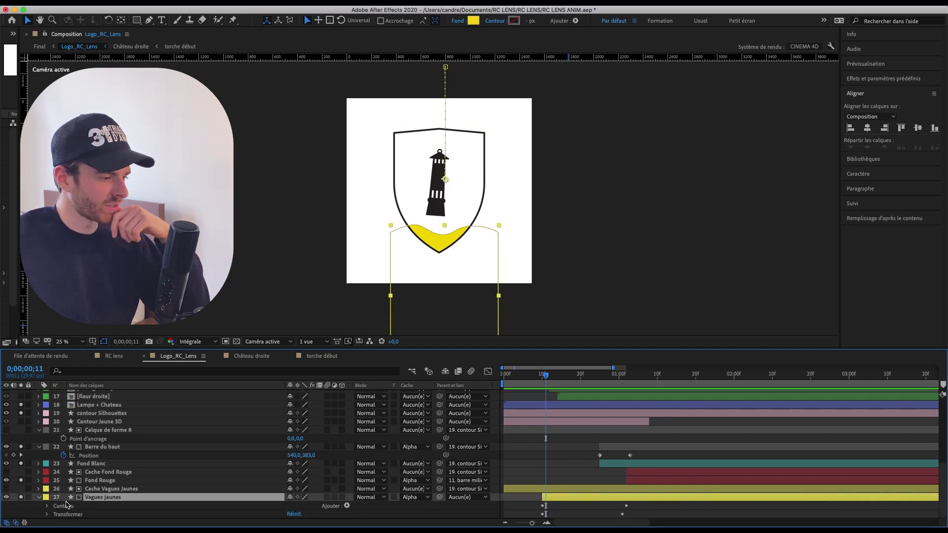
left_click(47, 506)
left_click(56, 510)
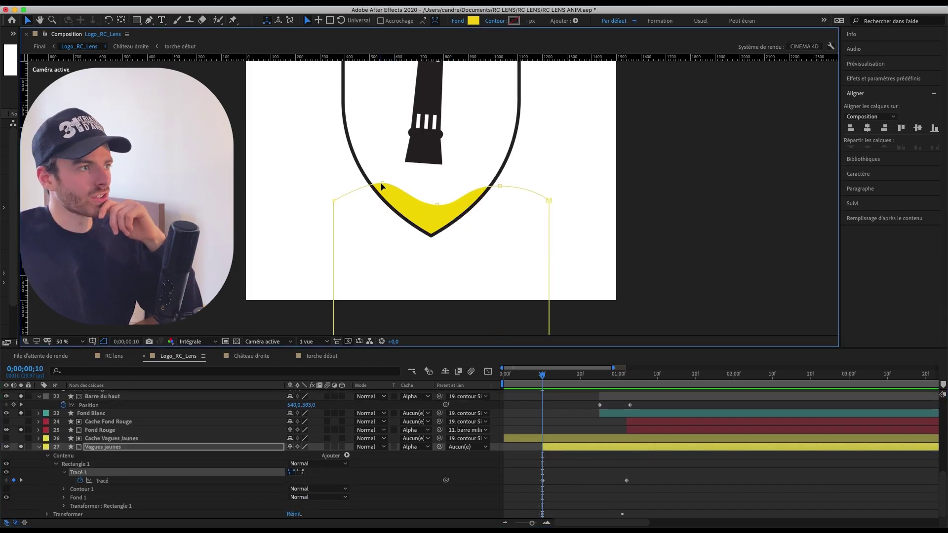
Try reshaping the Vagues jaunes path at 0;00;00;10 with the Pen tool, adding points and raising the wave crests.
key("g")
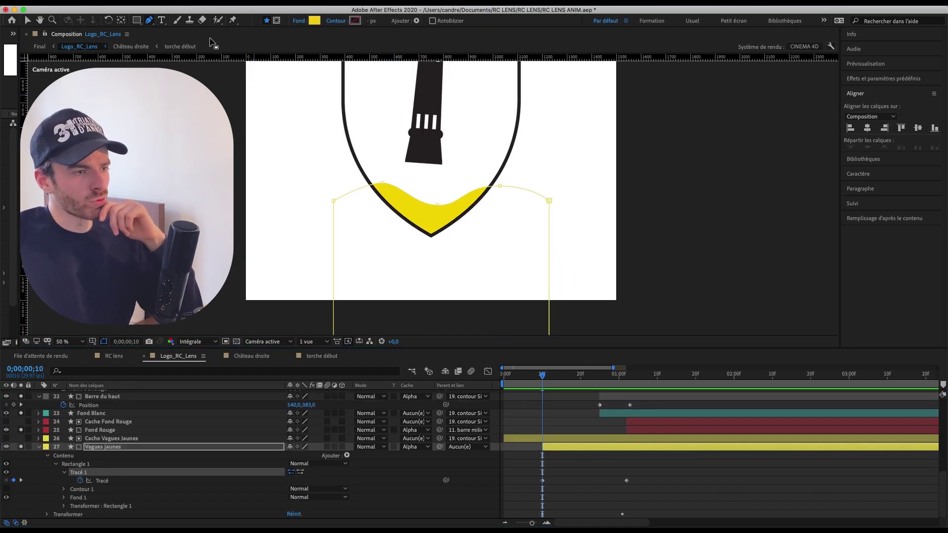
left_click(354, 192)
left_click(518, 188)
left_click_drag(504, 191, 466, 190)
left_click_drag(408, 194, 374, 148)
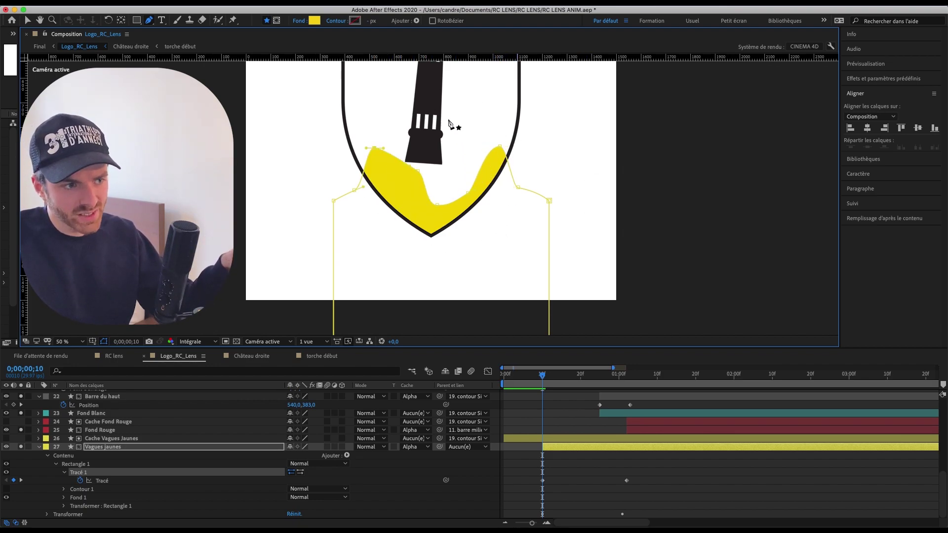
Try distorting the yellow wave path at 0;00;00;17 to create another Tracé keyframe, and scrub the morph from 0;00;00;10.
left_click_drag(546, 379, 571, 381)
left_click_drag(472, 142, 453, 217)
left_click_drag(437, 143, 373, 174)
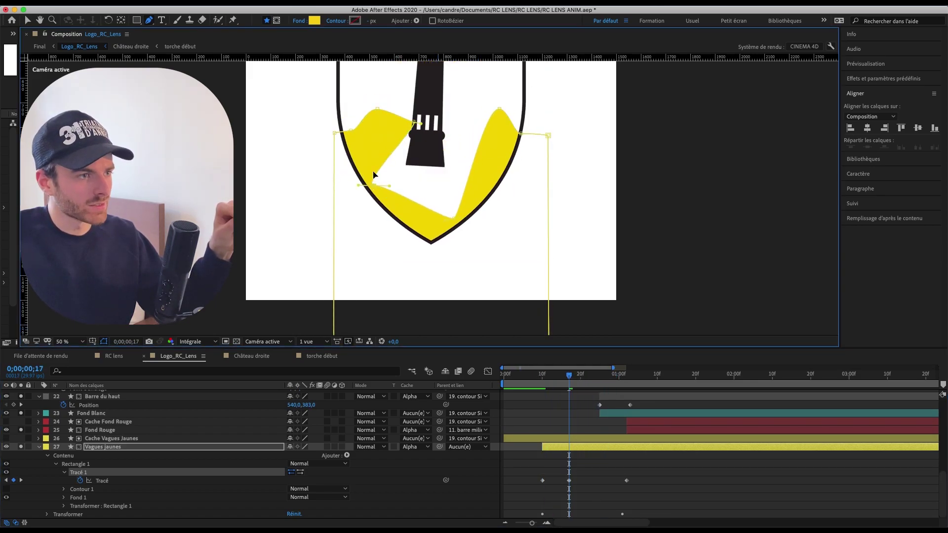
left_click(372, 110)
left_click_drag(377, 109, 395, 59)
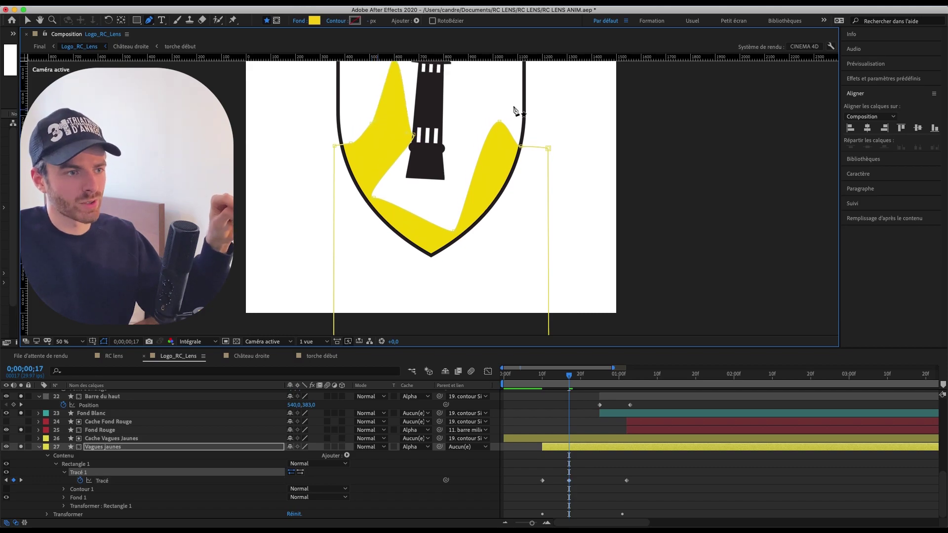
left_click_drag(498, 121, 561, 80)
left_click(542, 377)
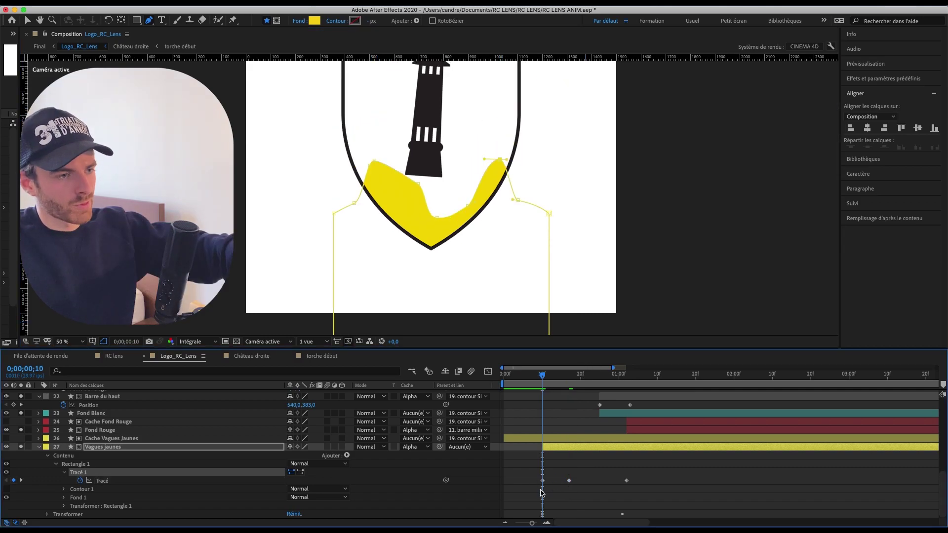
left_click_drag(541, 378, 569, 378)
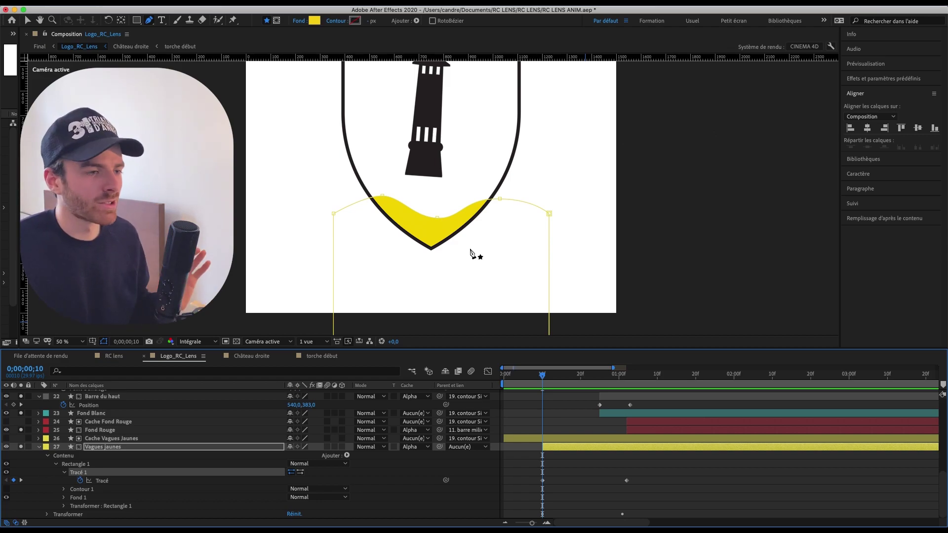
Play Logo_RC_Lens from the first frame with the Vagues jaunes layer soloed.
scroll(471, 253, "down", 2)
key("Home")
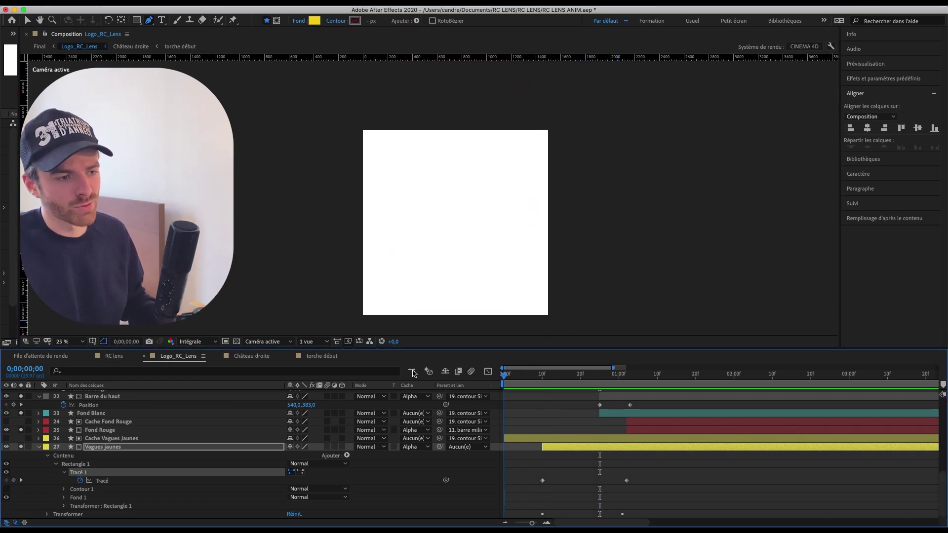
key("space")
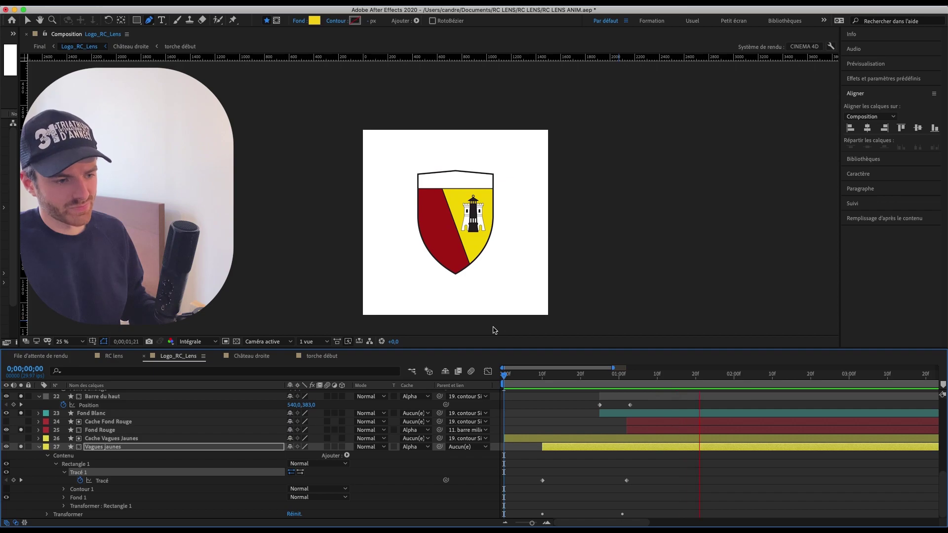
Locate the white R, C and L letter layers and reveal the Position keyframes of c Silhouettes 4.
key("v")
scroll(169, 464, "up", 5)
scroll(160, 472, "up", 5)
scroll(146, 479, "down", 5)
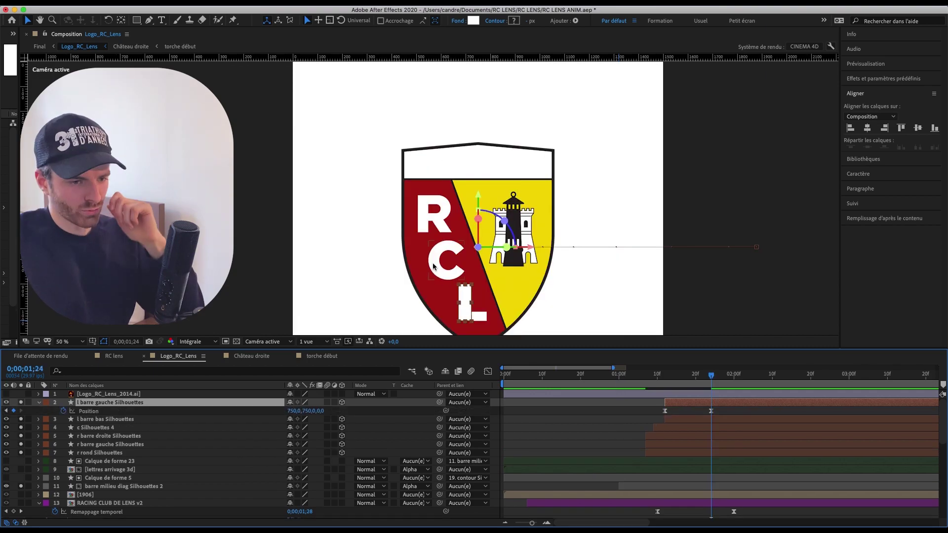
left_click(699, 434)
left_click(698, 428)
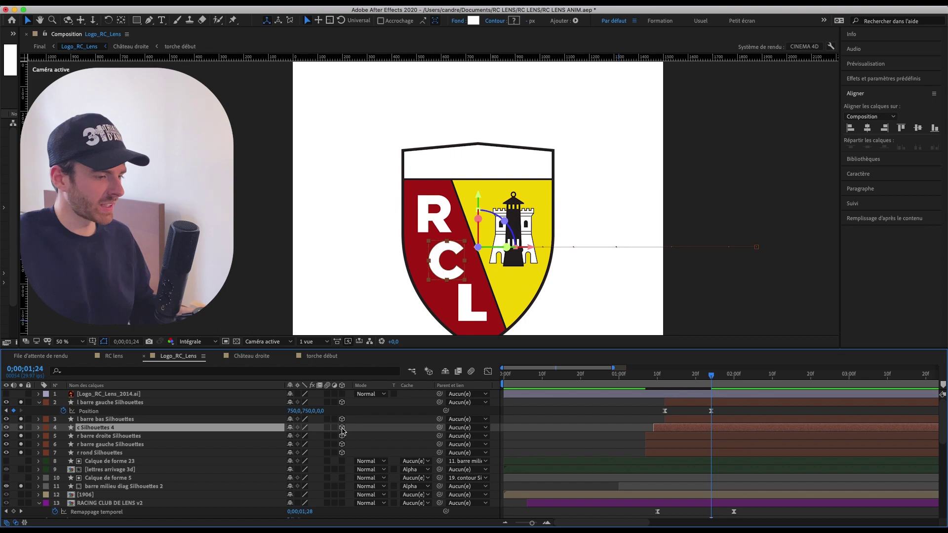
key("p")
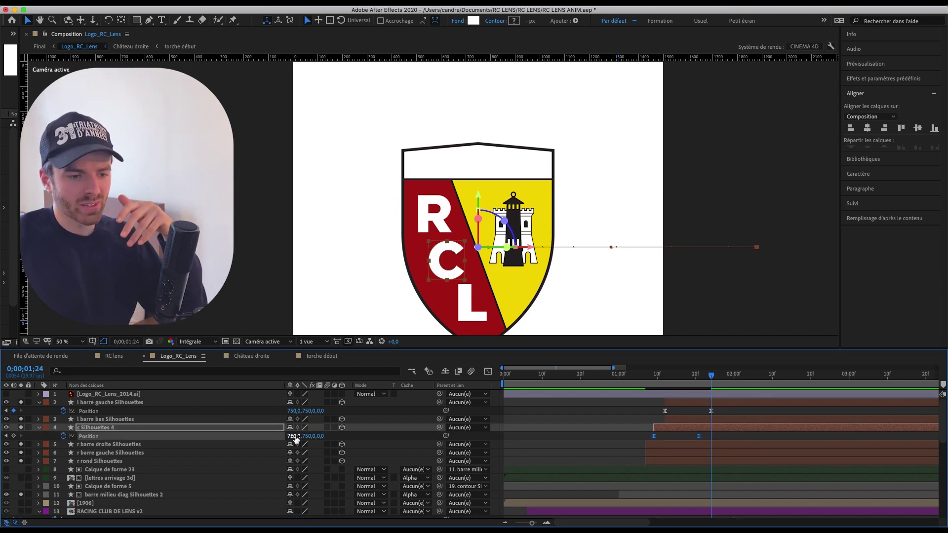
Try changing the 3D Position of the letter C at 0;00;01;24, including its depth.
left_click_drag(295, 438, 314, 440)
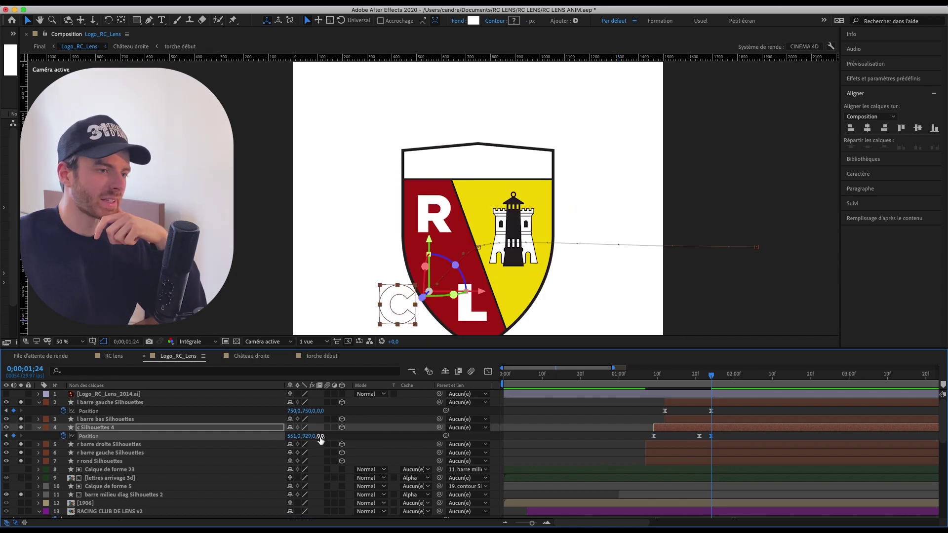
left_click_drag(321, 439, 617, 420)
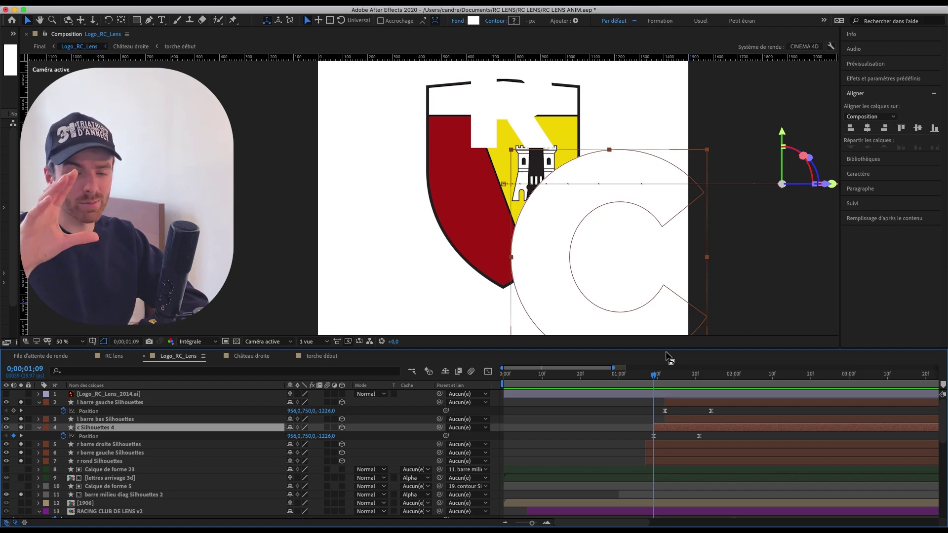
Examine the Position curves of c Silhouettes 4 in the graph editor while scrubbing to 0;00;01;20.
mouse_move(653, 379)
left_mouse_down()
mouse_move(698, 381)
mouse_move(660, 378)
left_mouse_up()
left_click_drag(711, 434, 618, 434)
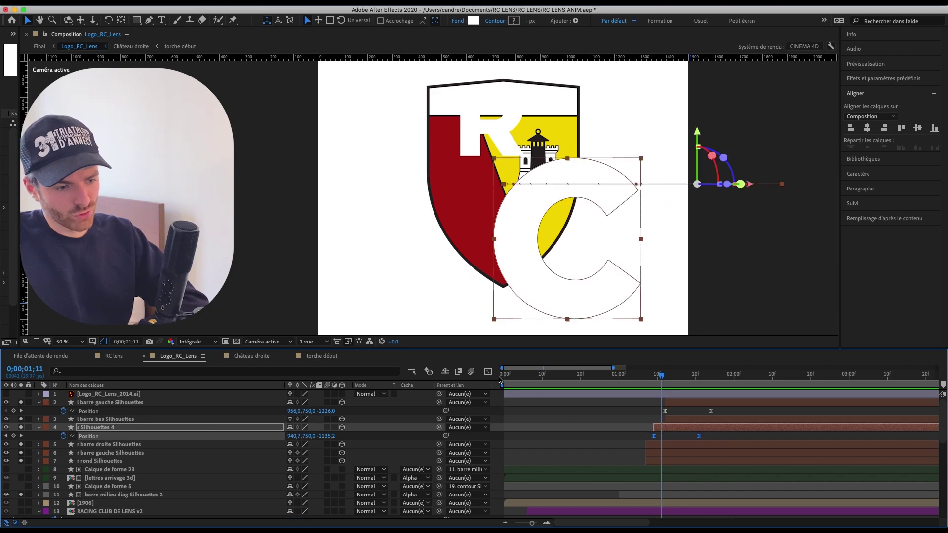
left_click(488, 371)
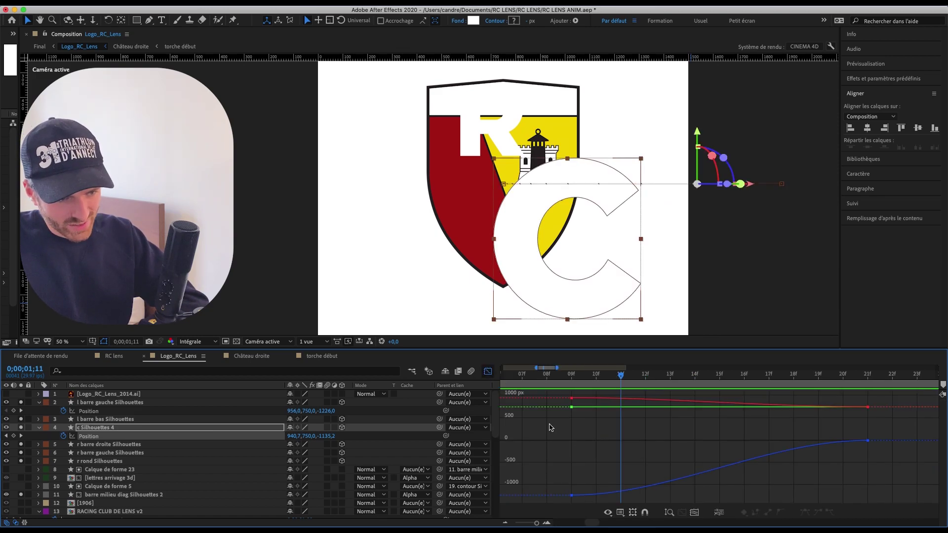
left_click_drag(561, 392, 923, 501)
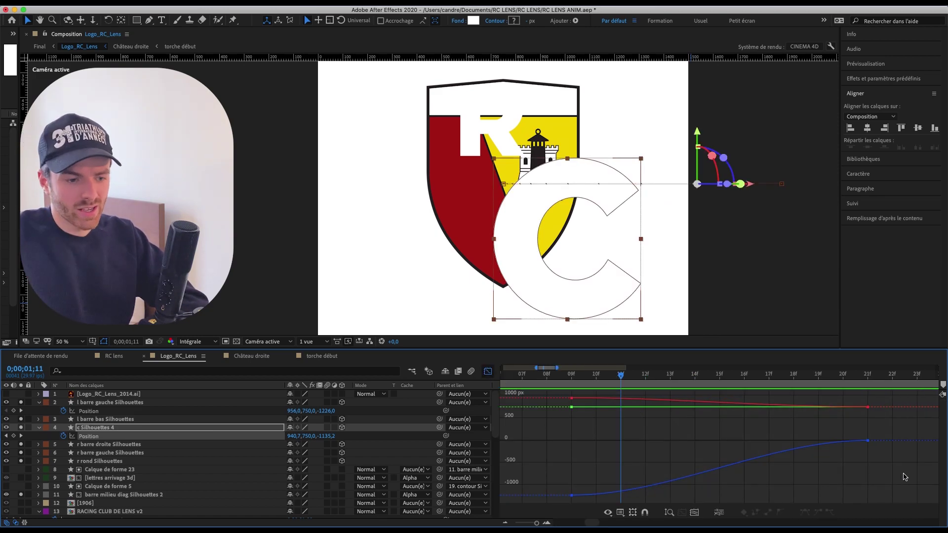
left_click_drag(581, 380, 832, 384)
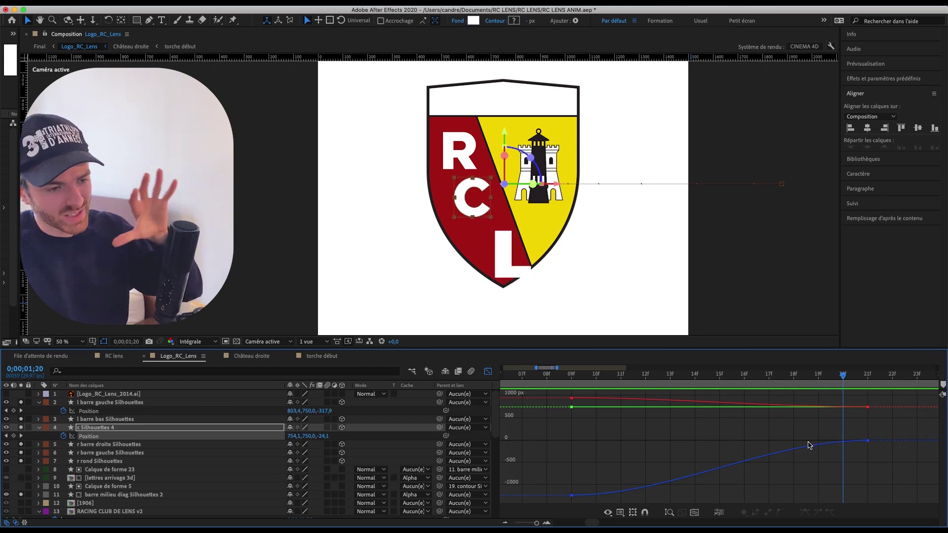
left_click(490, 373)
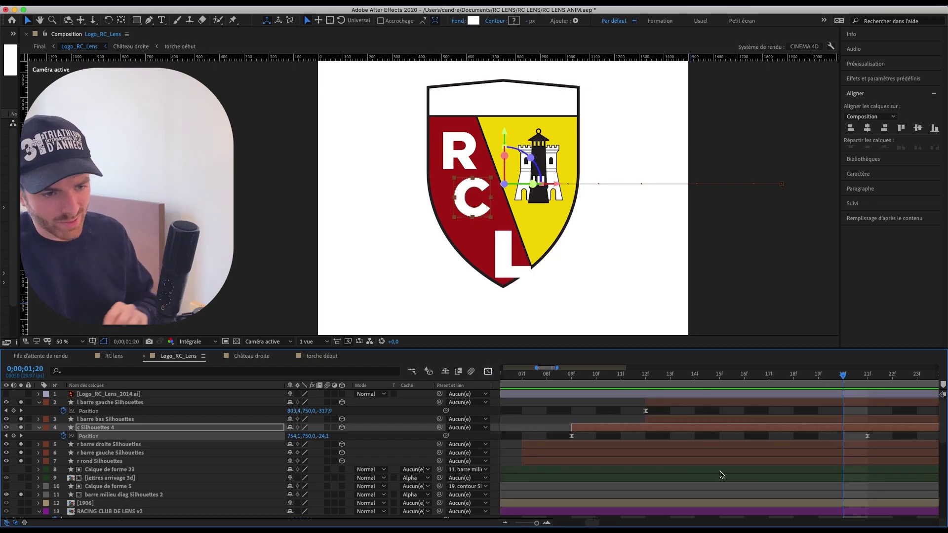
Solo the lettres arrivage 3d layer and play the white letters' arrival over the crest.
left_click_drag(676, 378, 537, 376)
scroll(578, 437, "down", 2)
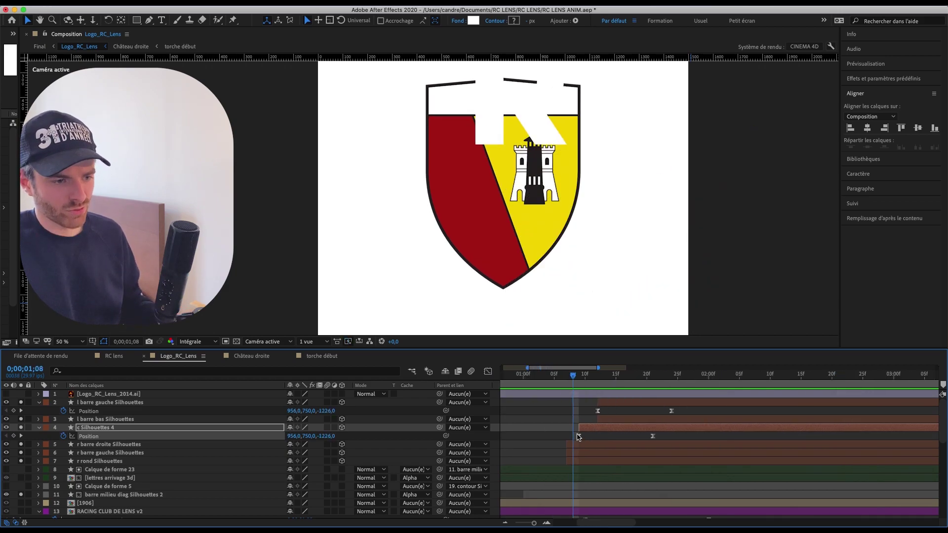
left_click(550, 378)
key("space")
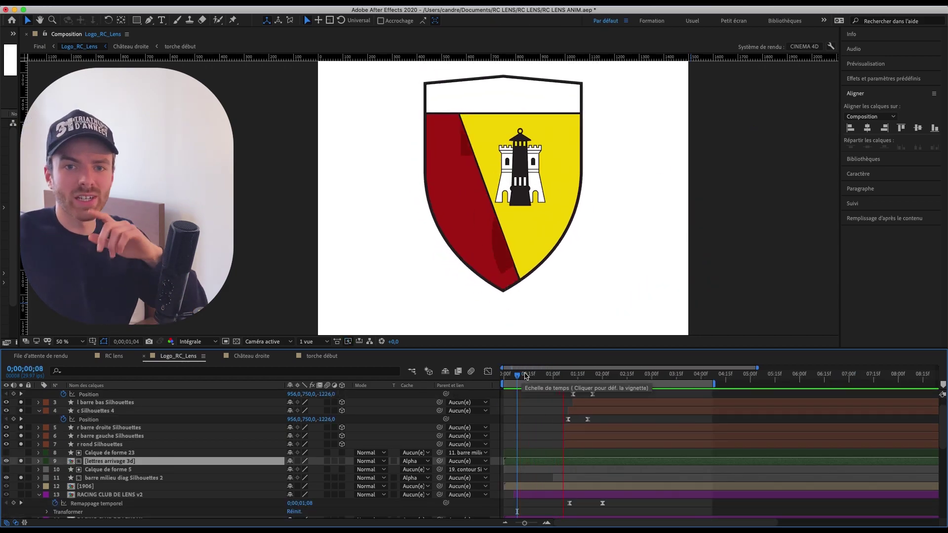
key("space")
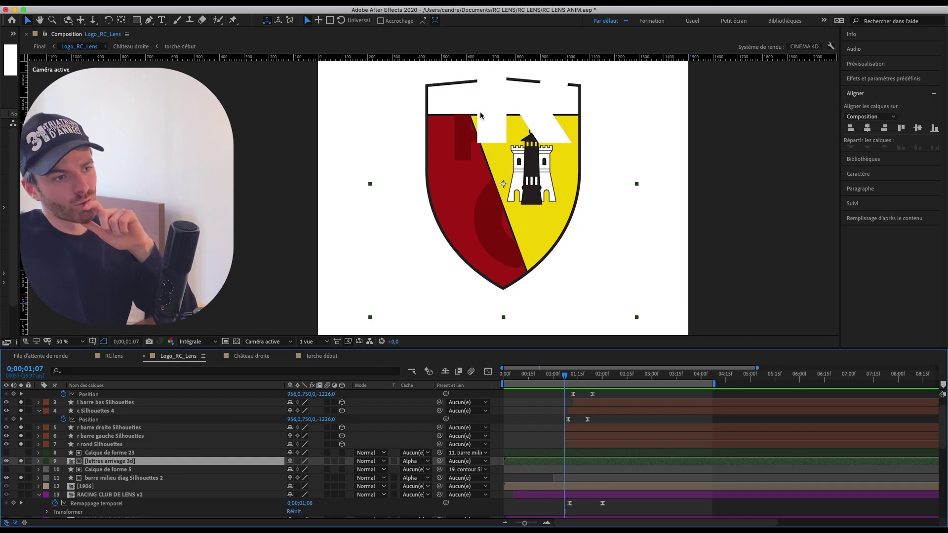
Examine the dark red letter shadows against the white letters between 0;00;00;29 and 0;00;01;20, including 0;00;01;09.
left_click(552, 376)
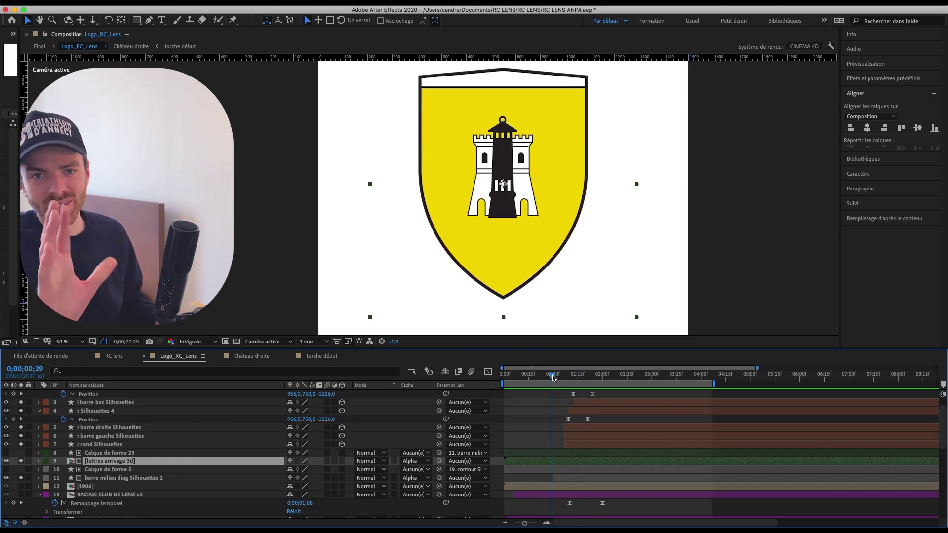
left_click(550, 376)
key("space")
key("space")
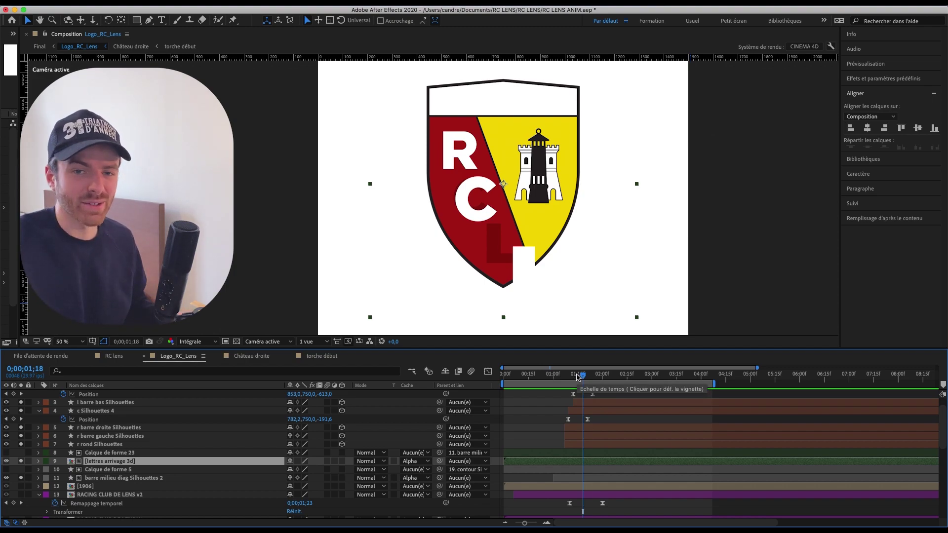
left_click(567, 383)
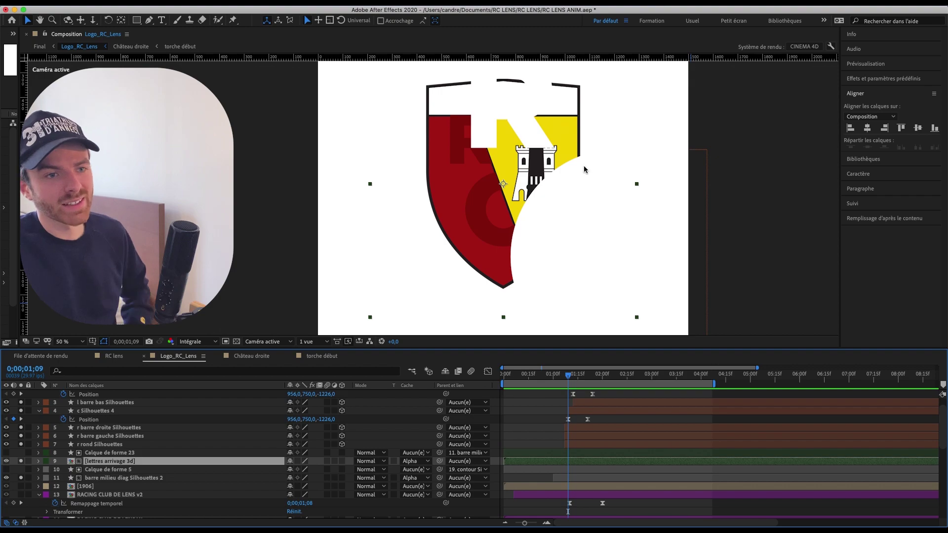
left_click(586, 375)
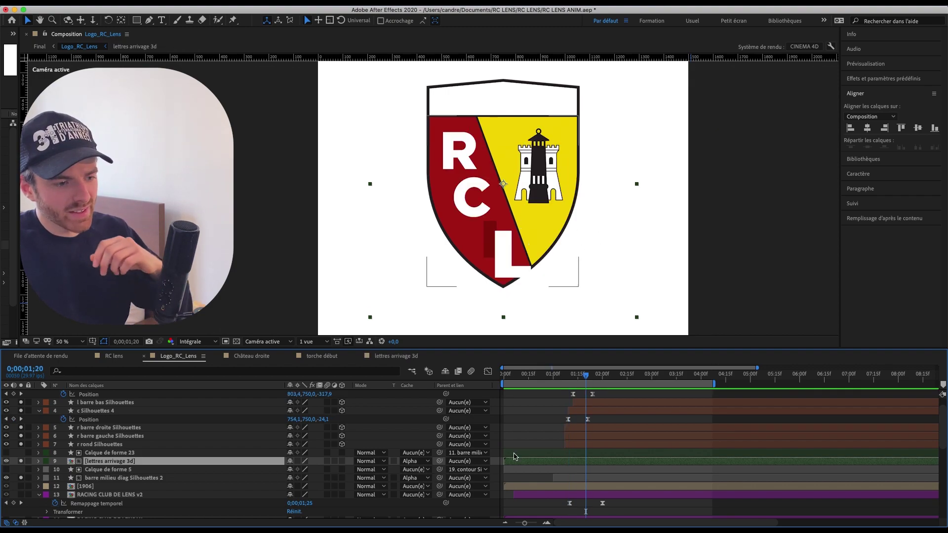
Play the white letters' arrival over the crest from 0;00;01;08.
left_click(519, 454)
left_click(566, 375)
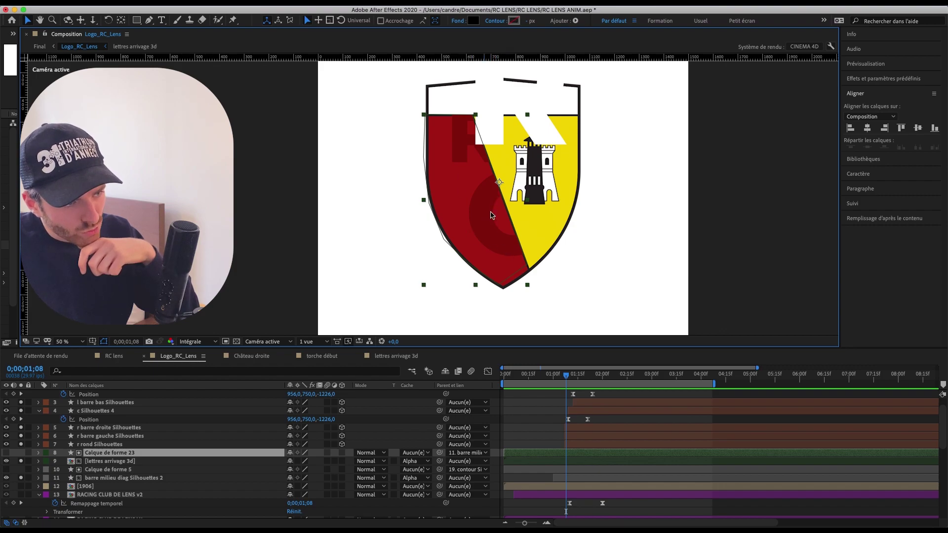
key("space")
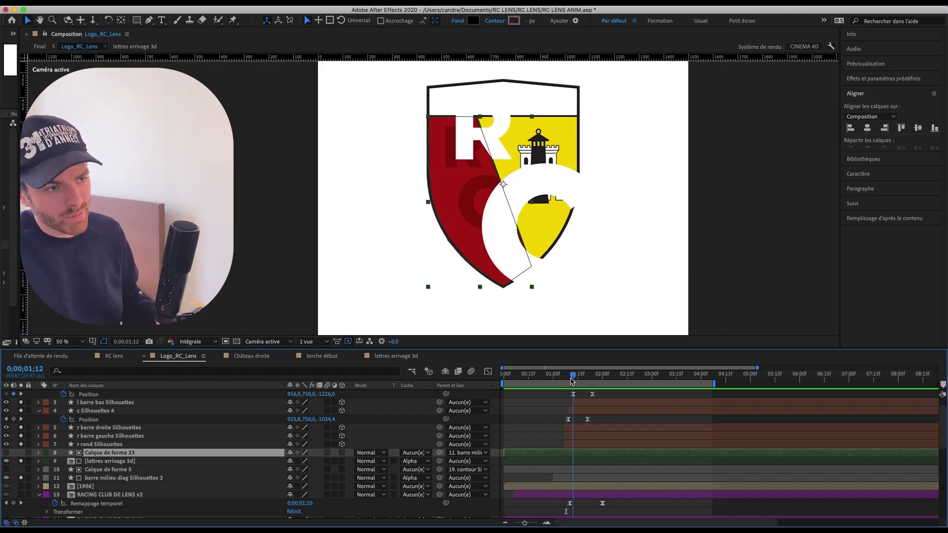
Solo the 1906 and RACING CLUB DE LENS v2 layers along with the crest layers already isolated.
scroll(192, 470, "up", 2)
scroll(193, 470, "down", 4)
left_click(37, 419)
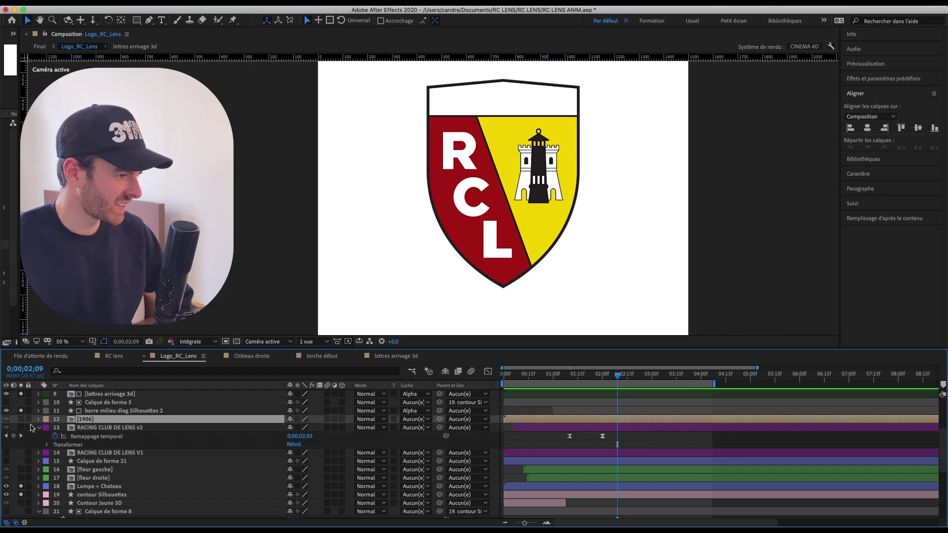
left_click_drag(22, 428, 21, 420)
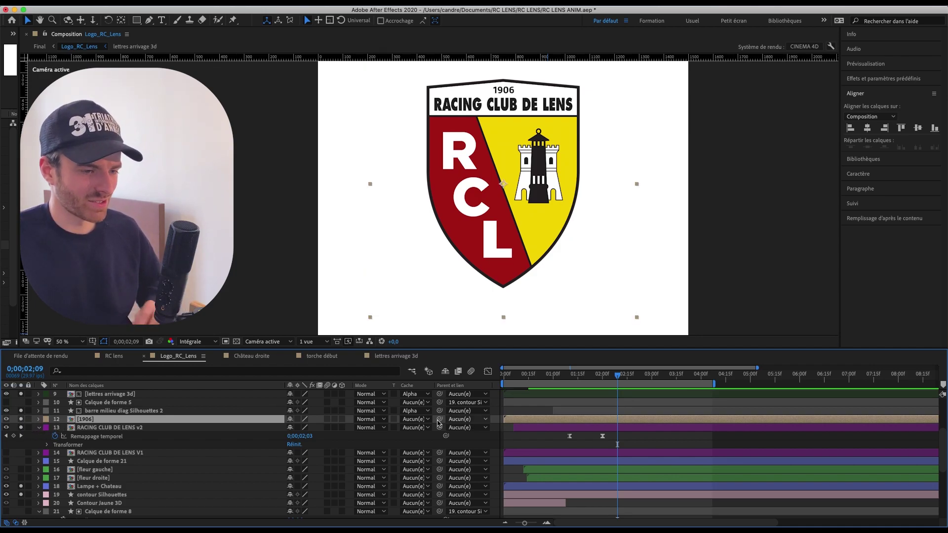
Play the Logo_RC_Lens animation from the first frame with the 1906 and club name text included.
left_click_drag(548, 376, 459, 370)
key("space")
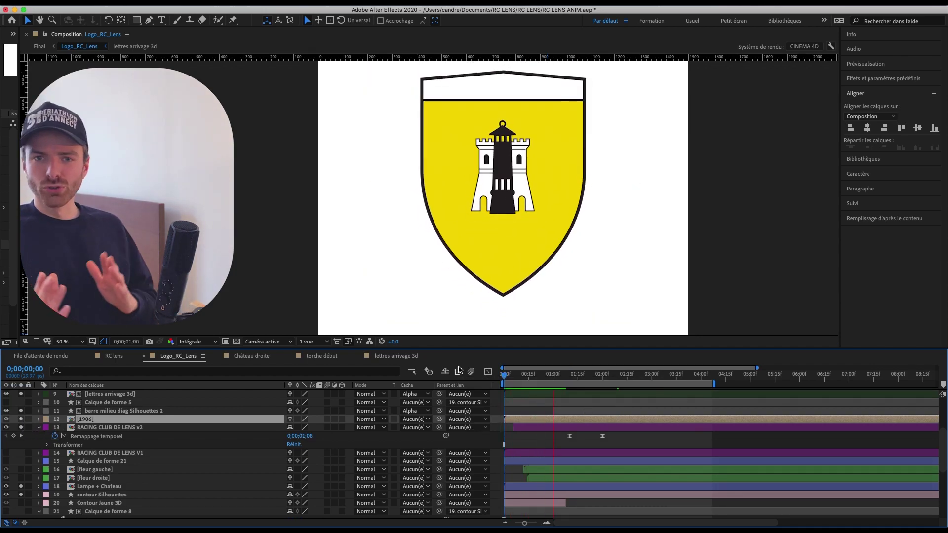
key("space")
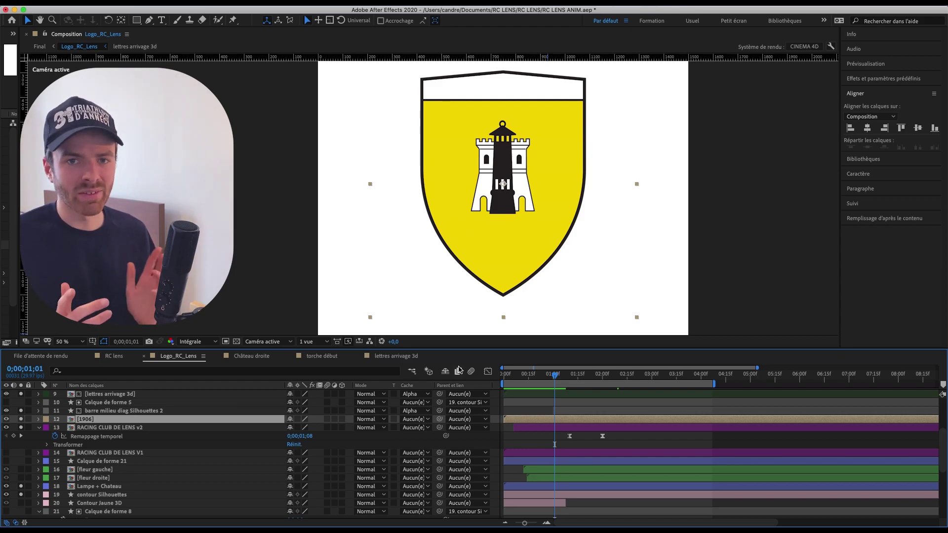
key("Home")
key("space")
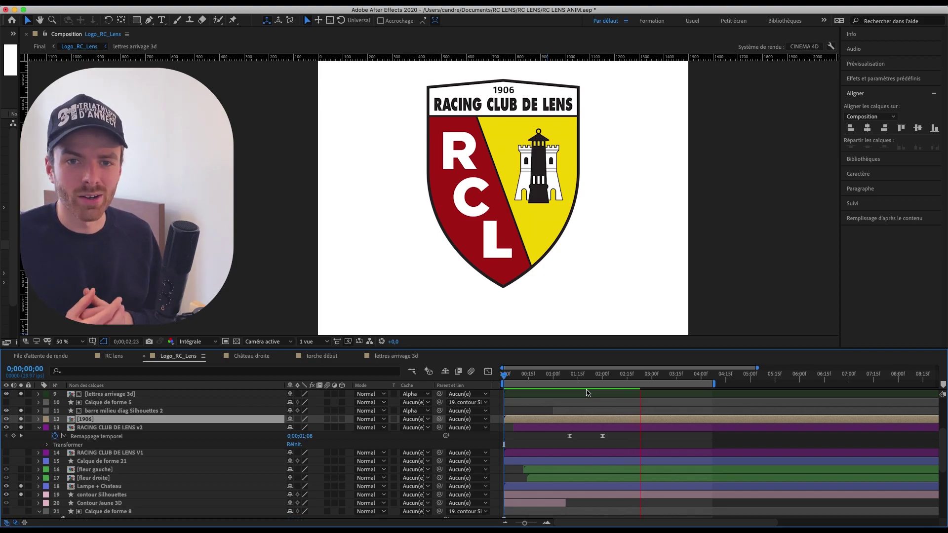
key("space")
Replay the crest and club name reveal in Logo_RC_Lens, stopping at 0;00;01;19 and 0;00;01;12.
scroll(563, 402, "up", 1)
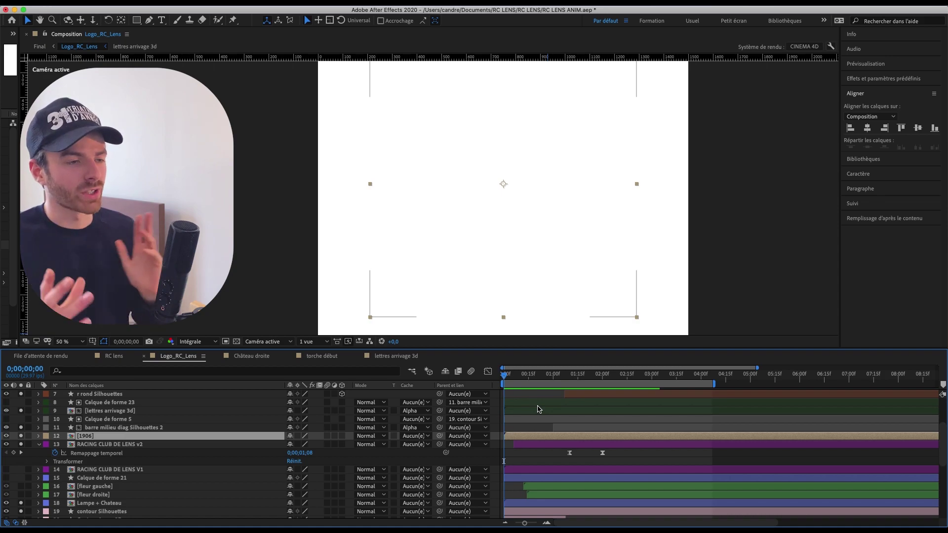
key("space")
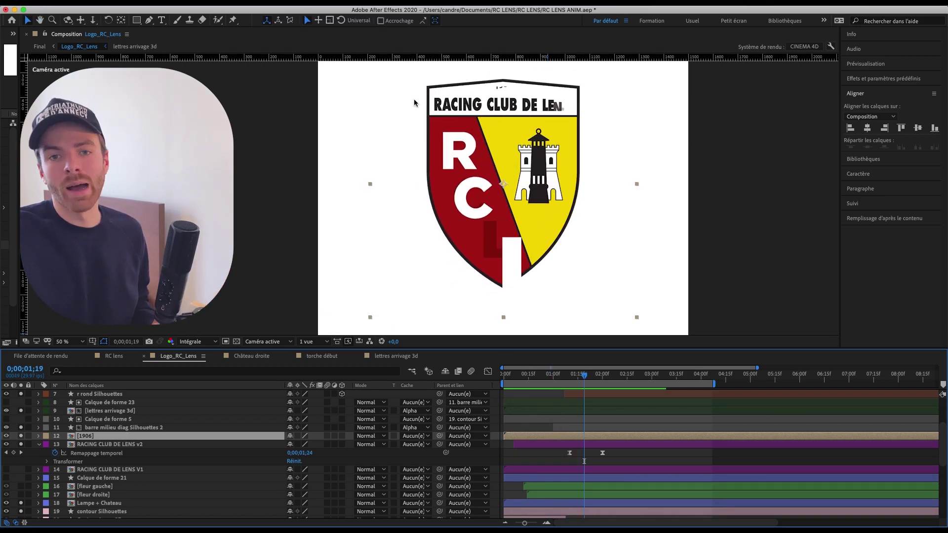
key("space")
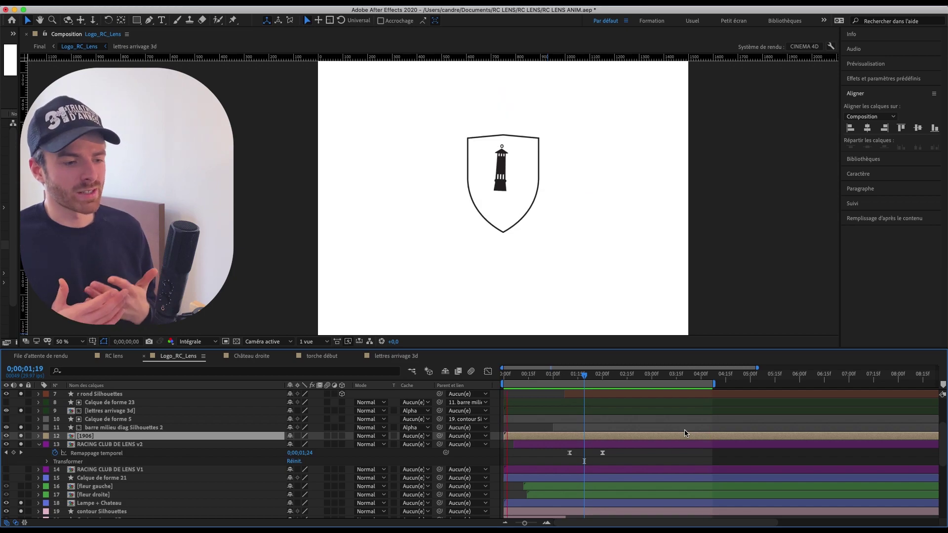
key("space")
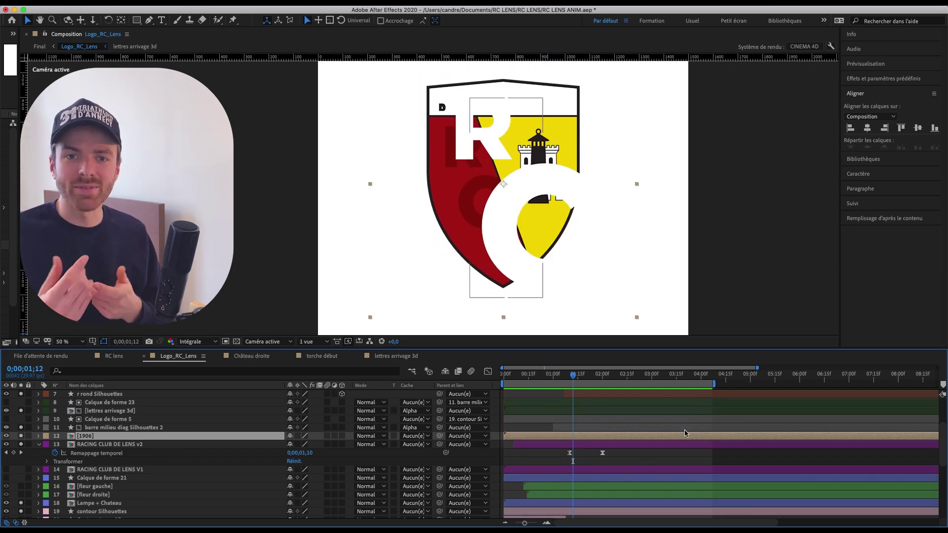
Open the RACING CLUB DE LENS v2 composition and examine the scale animation of r Silhouettes between 0;00;01;09 and 0;00;01;12.
double_click(684, 444)
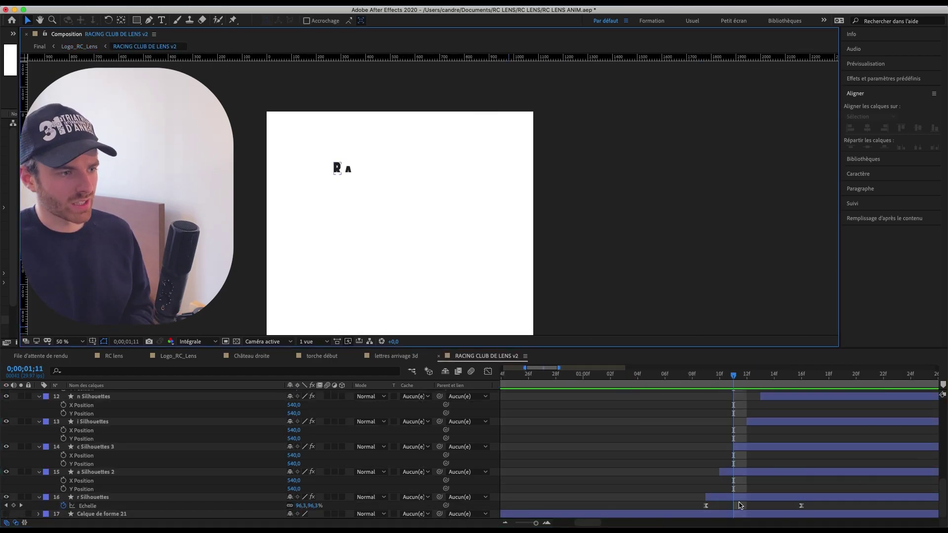
left_click(739, 498)
left_click_drag(582, 226, 635, 185)
scroll(536, 201, "down", 1)
key(".")
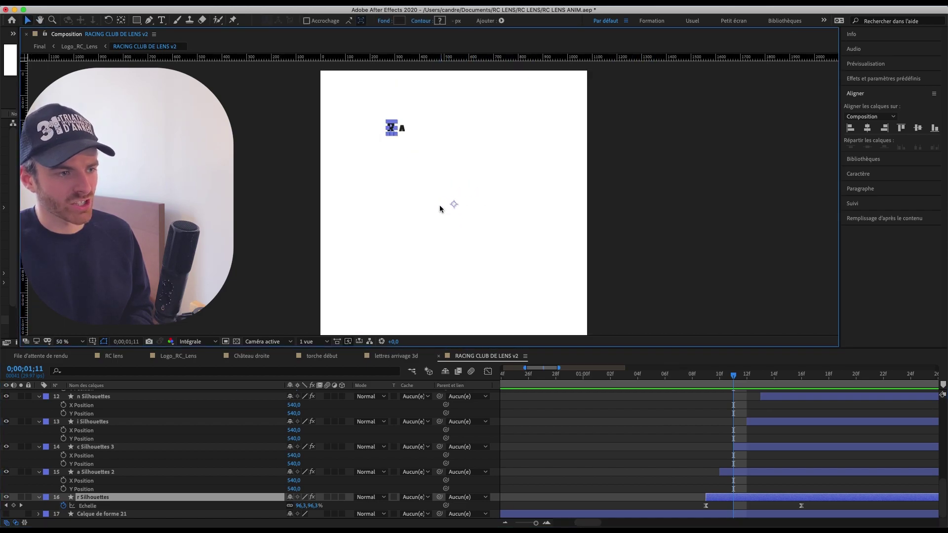
key("j")
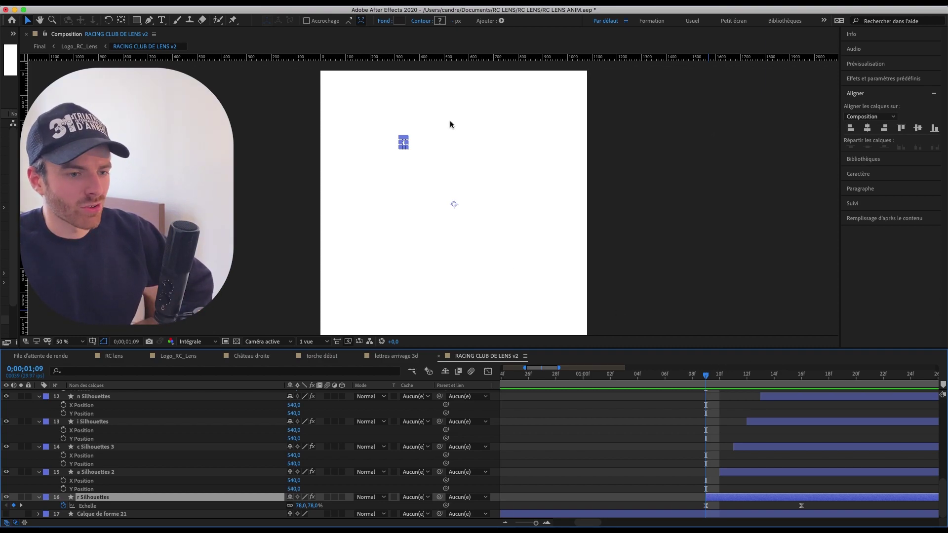
left_click(719, 266)
left_click_drag(720, 373, 753, 388)
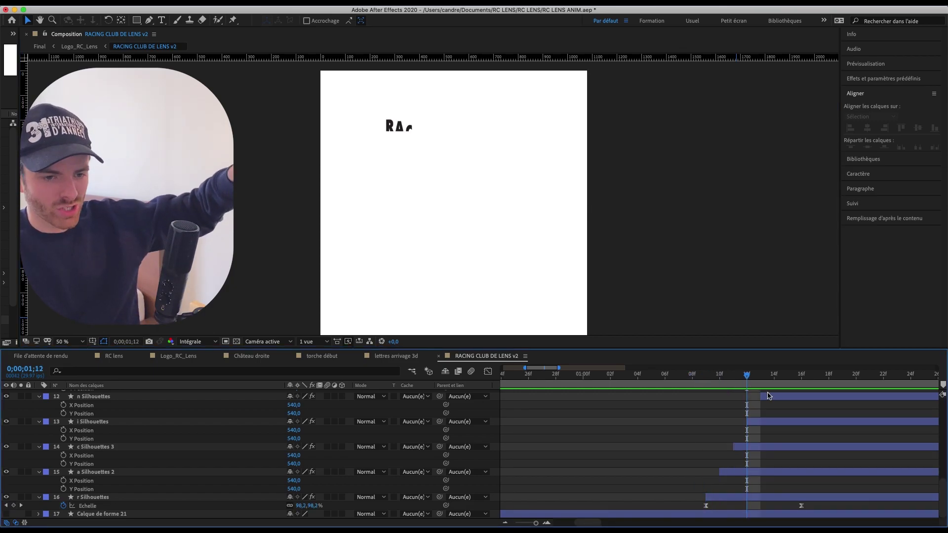
Examine the staggered starts of the club name's letter layers up to s Silhouettes, scrubbing between 0;00;01;27 and 0;00;01;20.
scroll(859, 401, "up", 10)
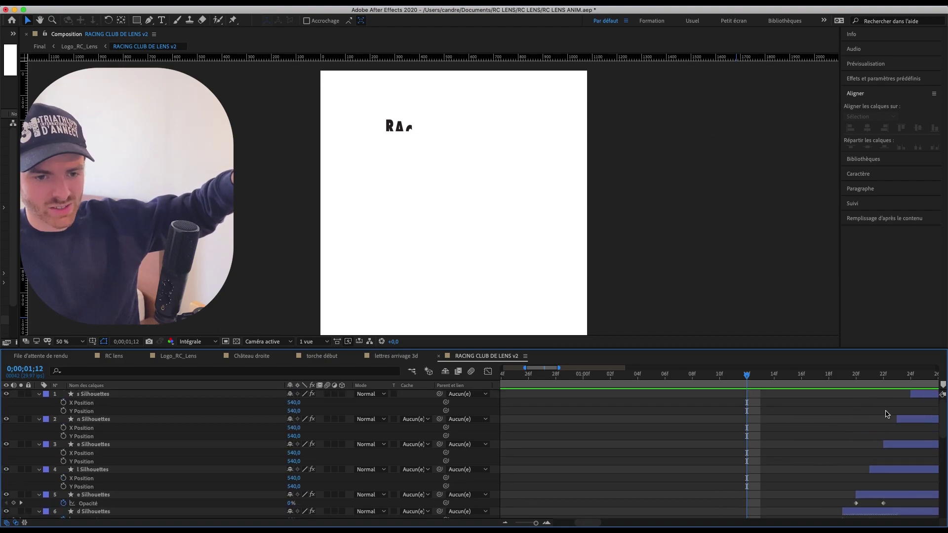
left_click_drag(901, 379, 924, 380)
left_click(921, 394)
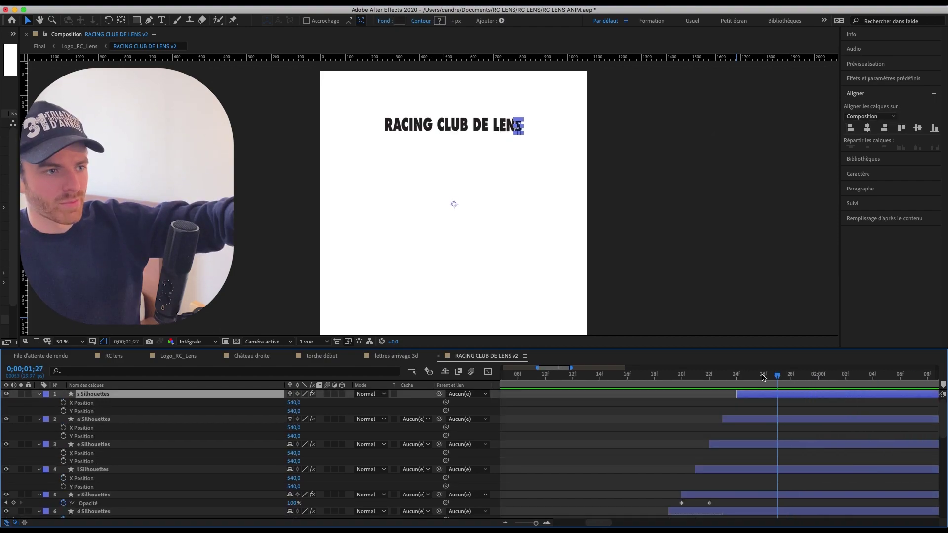
left_click_drag(766, 379, 789, 376)
left_click(454, 203)
left_click_drag(718, 376, 682, 371)
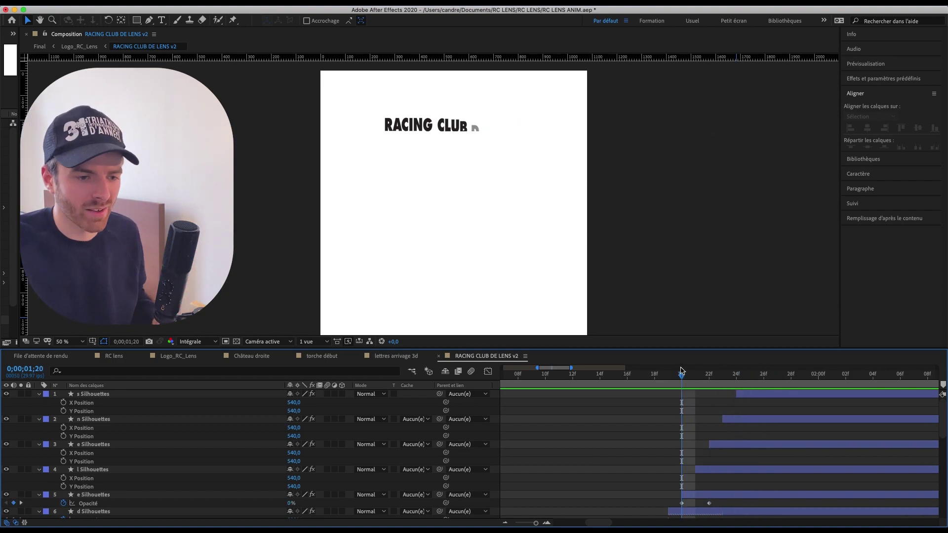
Play the letter-by-letter reveal of RACING CLUB DE LENS from 0;00;01;09.
scroll(572, 395, "down", 8)
left_click(558, 375)
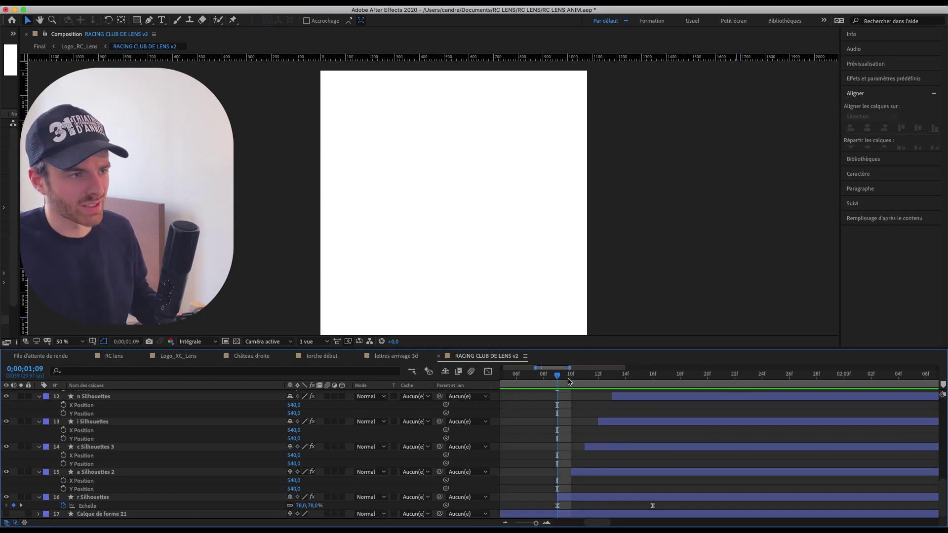
key("space")
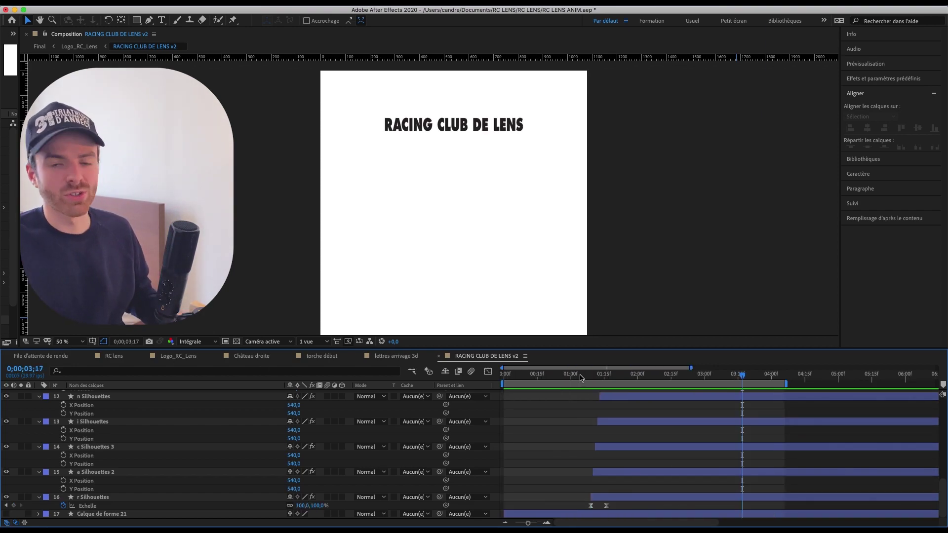
left_click(581, 376)
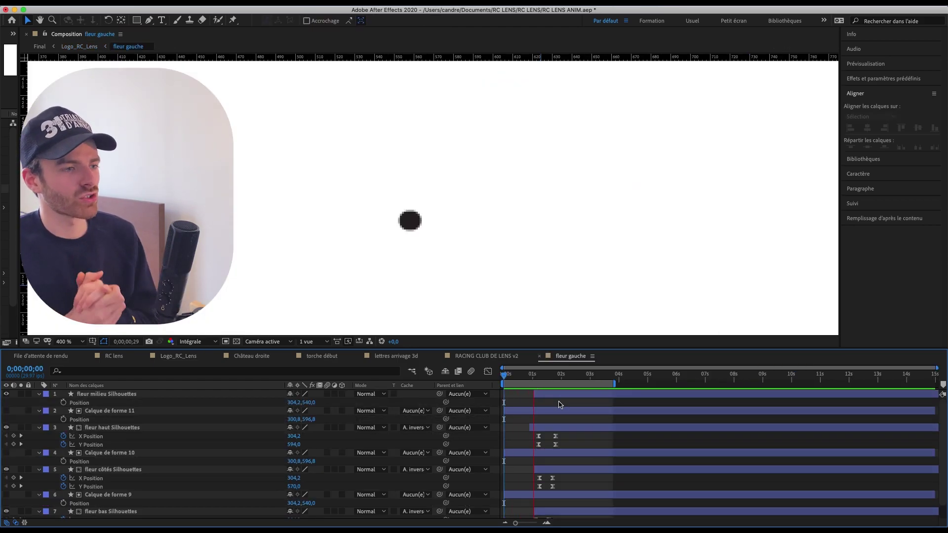
Examine the fleur-de-lis reveal in the fleur gauche composition, including the frame at 0;00;01;16.
key("space")
key("space")
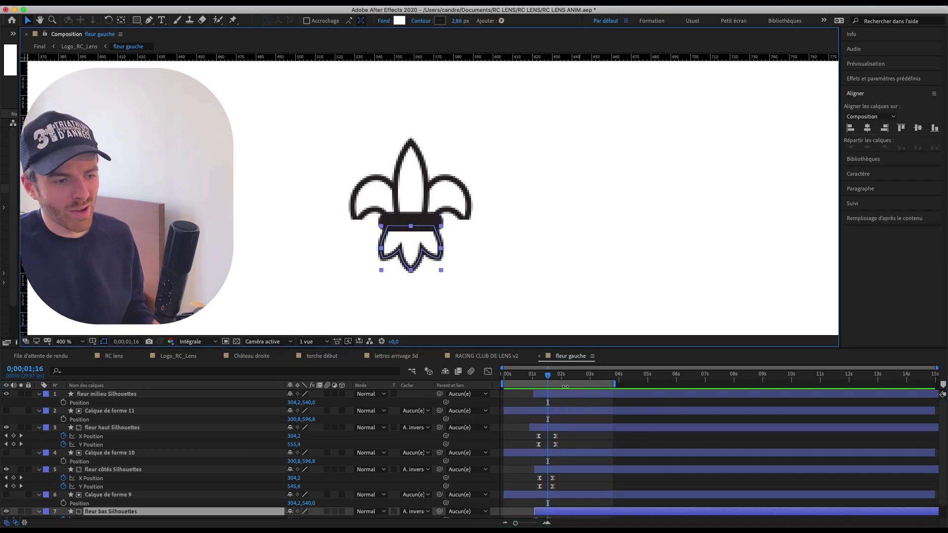
left_click_drag(548, 375, 441, 367)
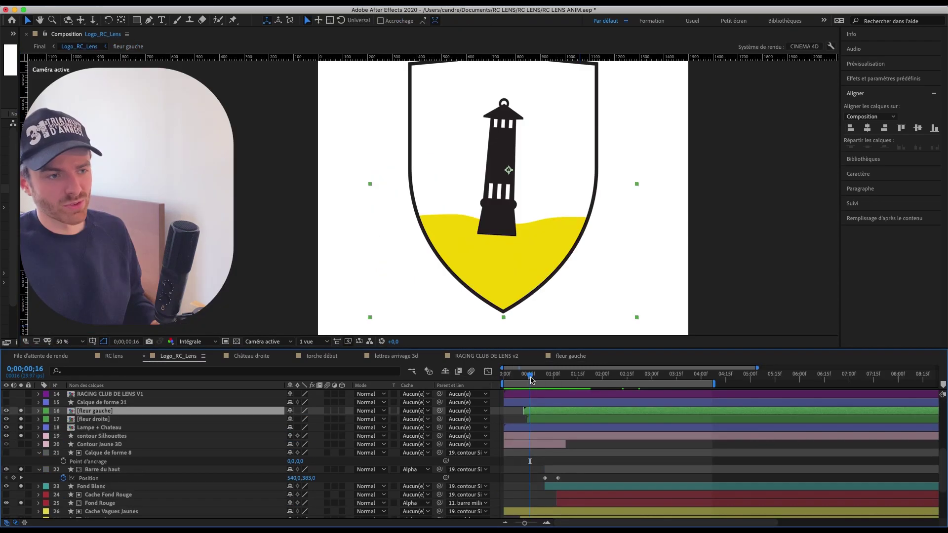
Play the crest animation in Logo_RC_Lens with the fleur gauche and fleur droite layers included.
key("space")
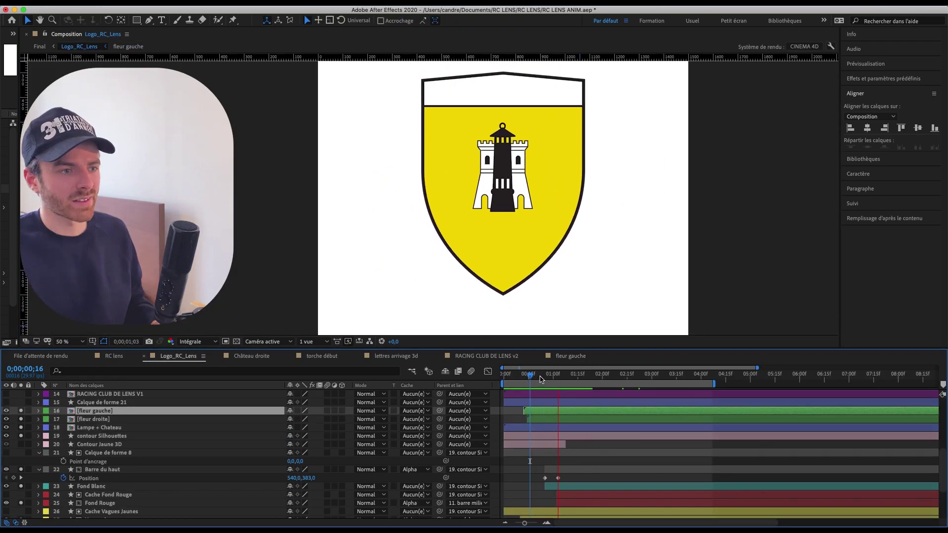
key("space")
key("space")
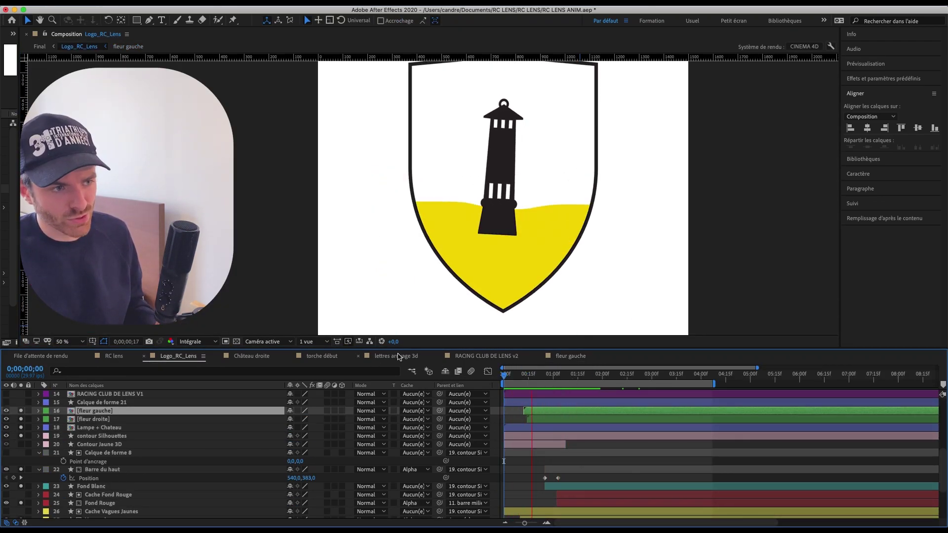
scroll(691, 454, "down", 3)
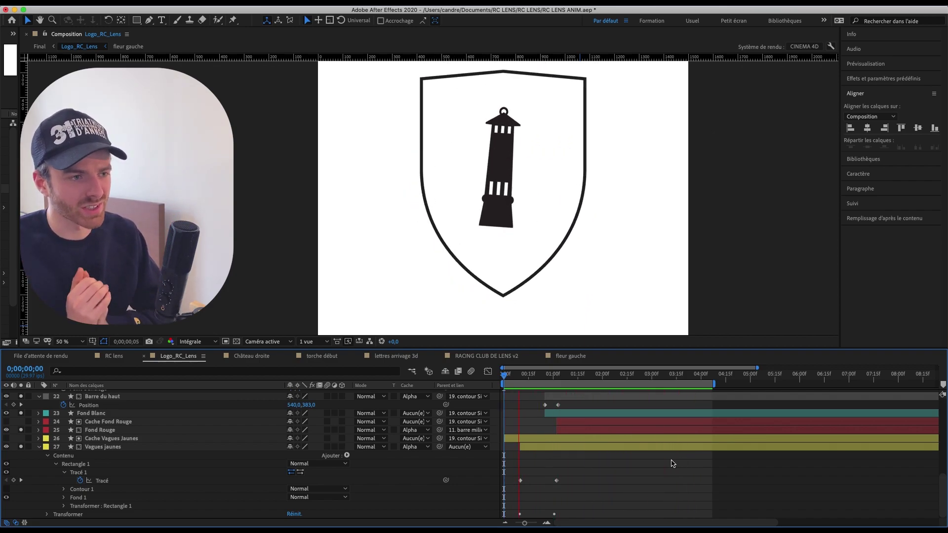
Review the layer stack of Logo_RC_Lens and play the full crest animation from the first frame.
scroll(611, 478, "up", 10)
scroll(612, 458, "down", 8)
key("space")
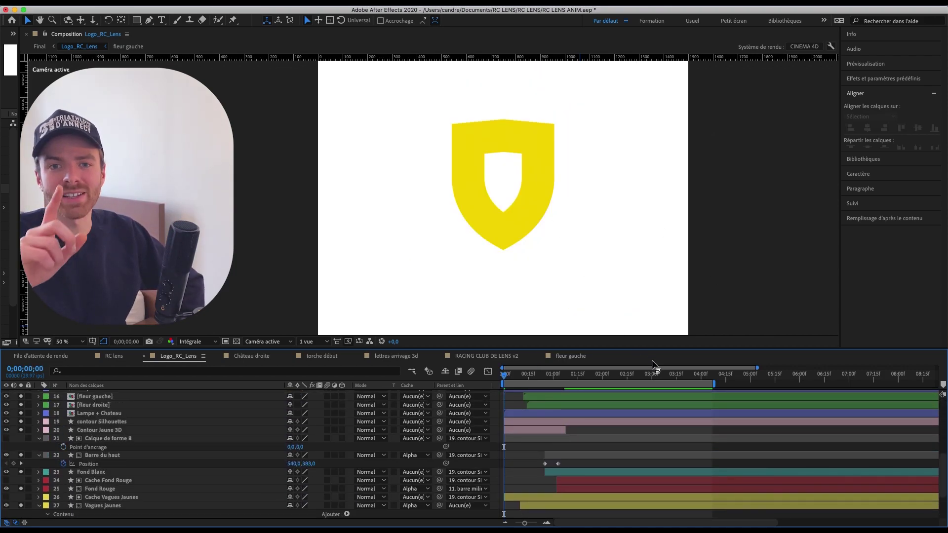
key("comma")
key("space")
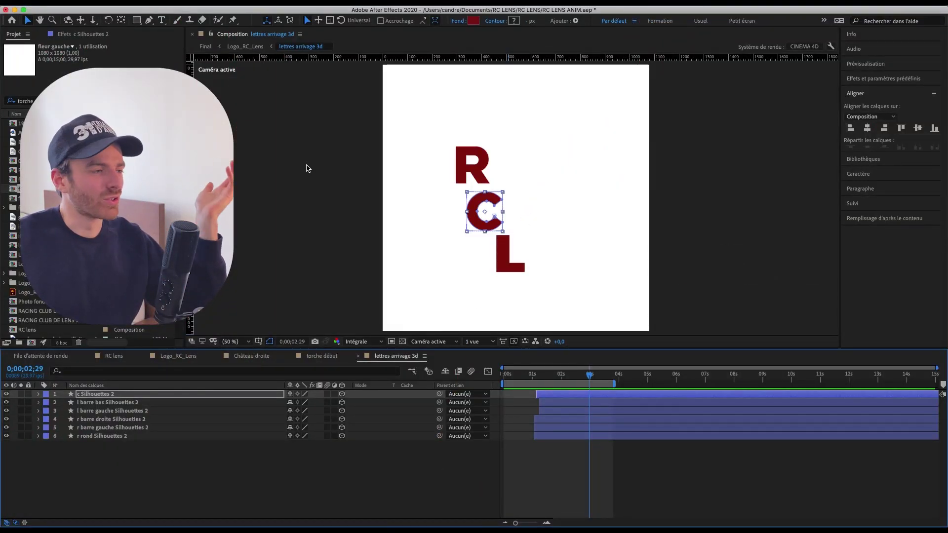
Find the iPhone composition in the project and play the logo animation on the phone mockup, stopping at 0;00;02;16.
scroll(89, 227, "down", 2)
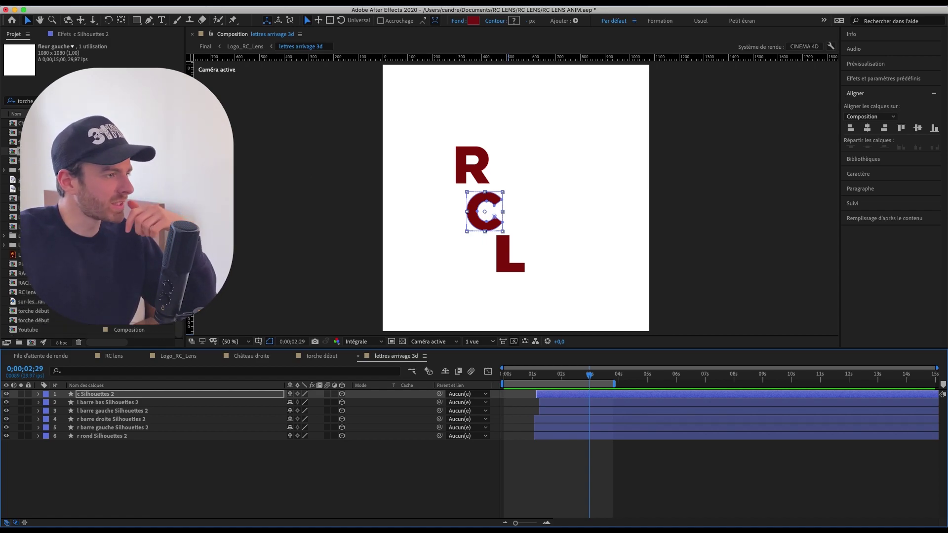
scroll(88, 227, "up", 2)
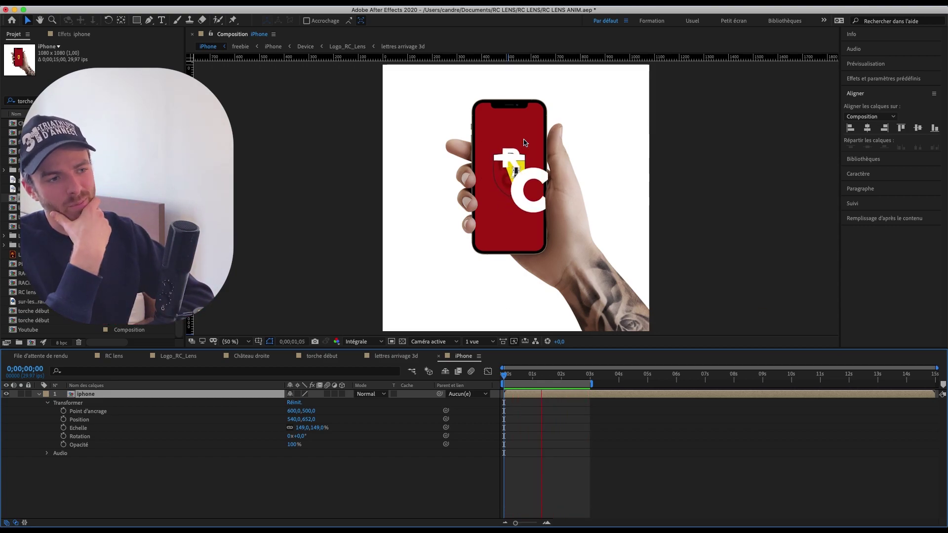
key("slash")
key("space")
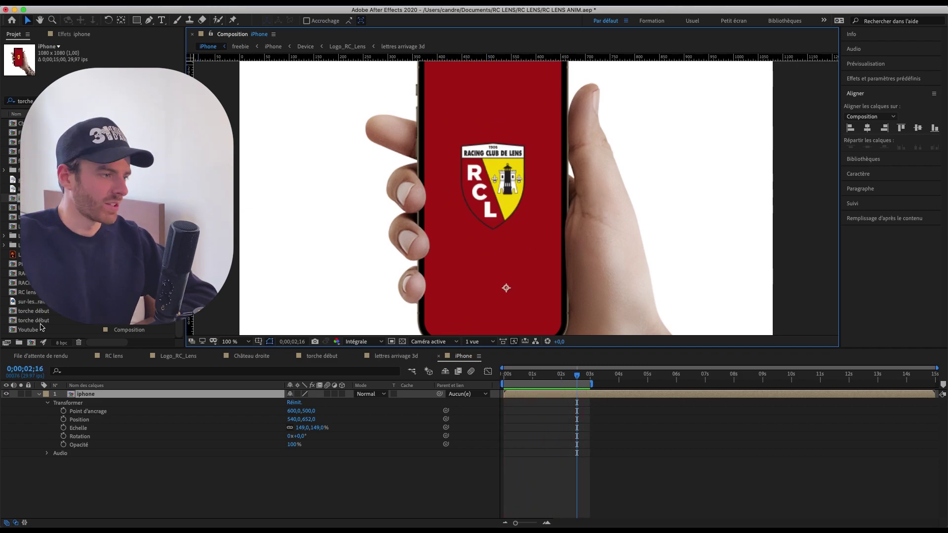
Preview the logo animation in the Youtube video mockup and in the Photo fond composition, starting from the first frame.
double_click(504, 285)
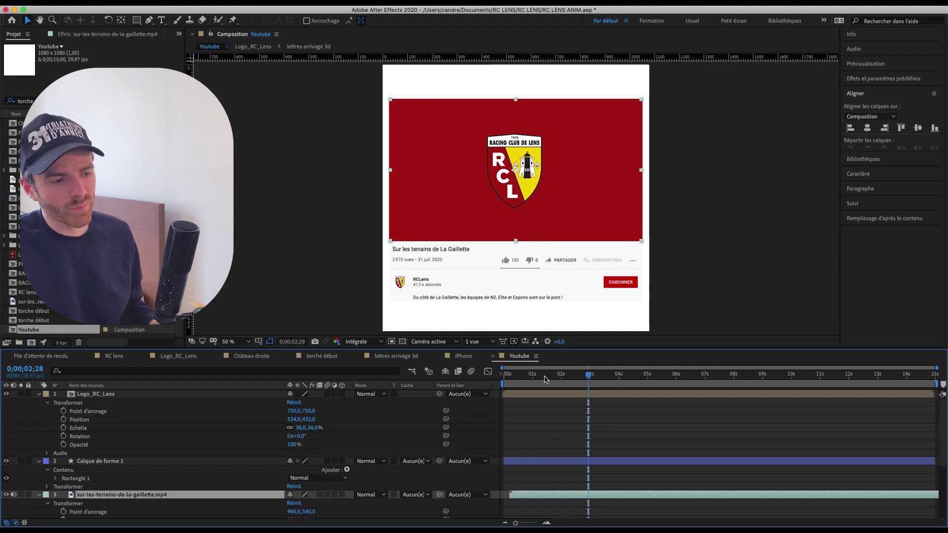
key("Home")
left_click(611, 436)
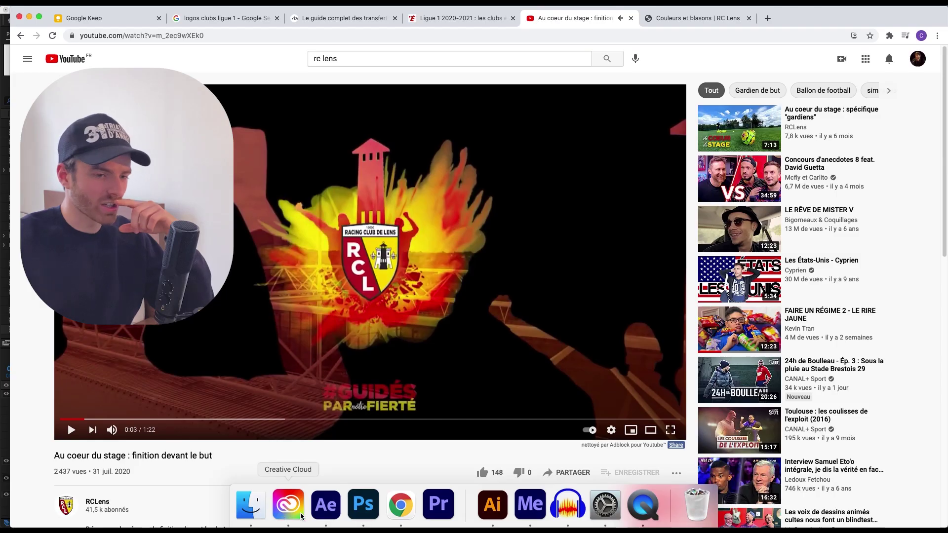
mouse_move(399, 506)
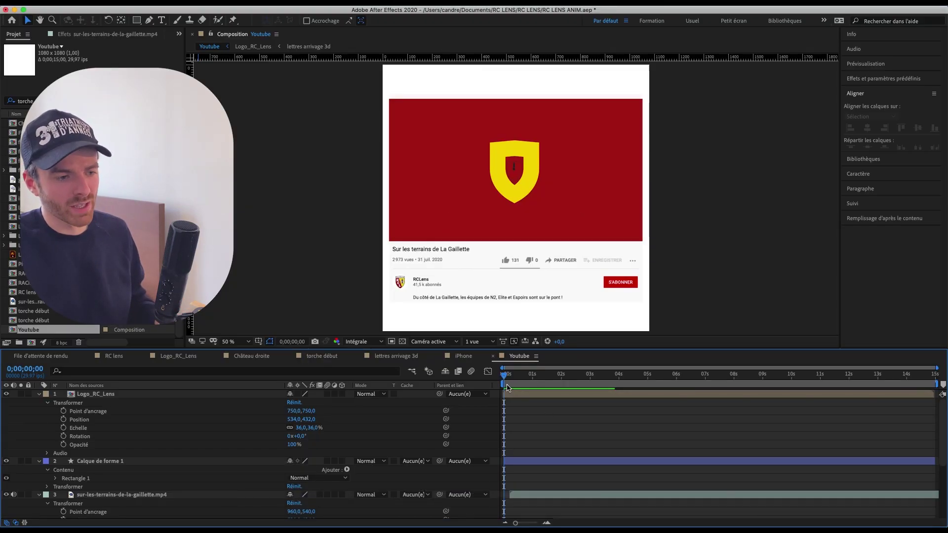
left_click_drag(511, 376, 479, 394)
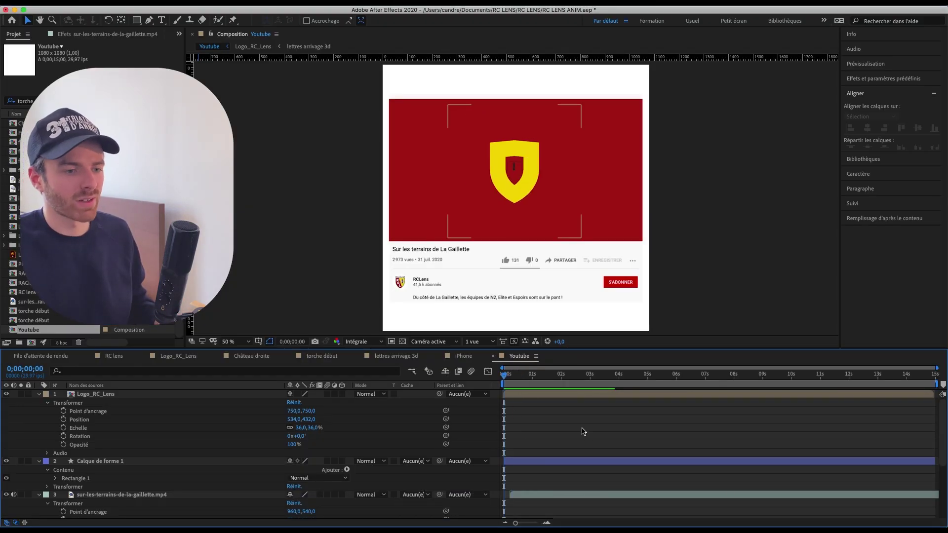
key("space")
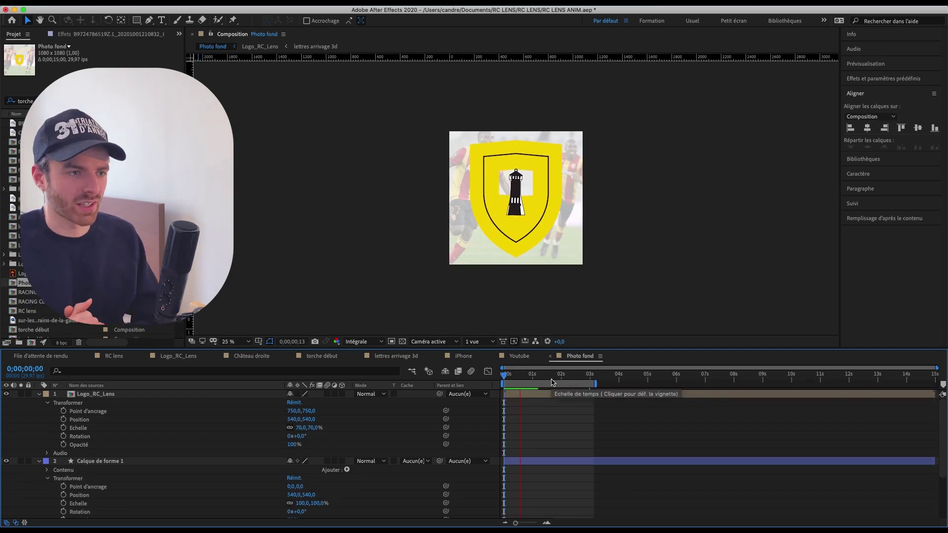
key("space")
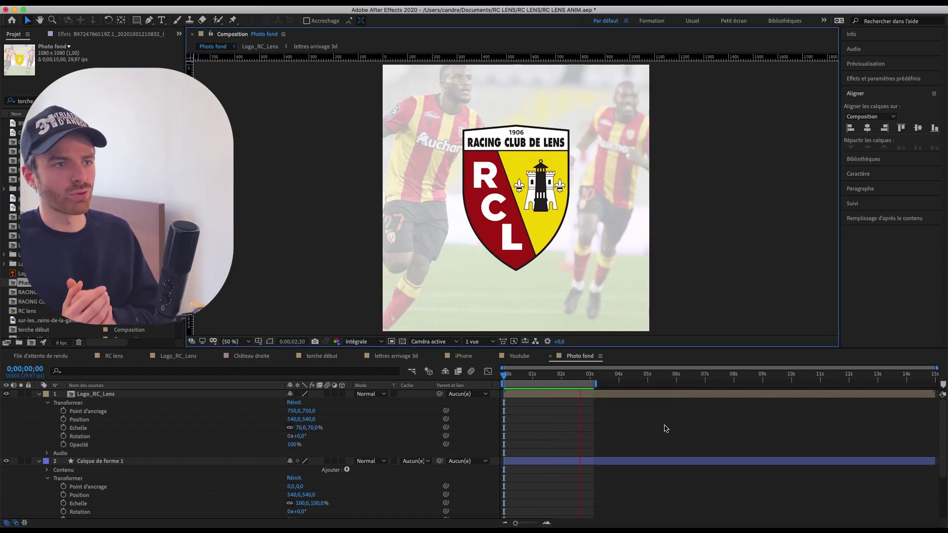